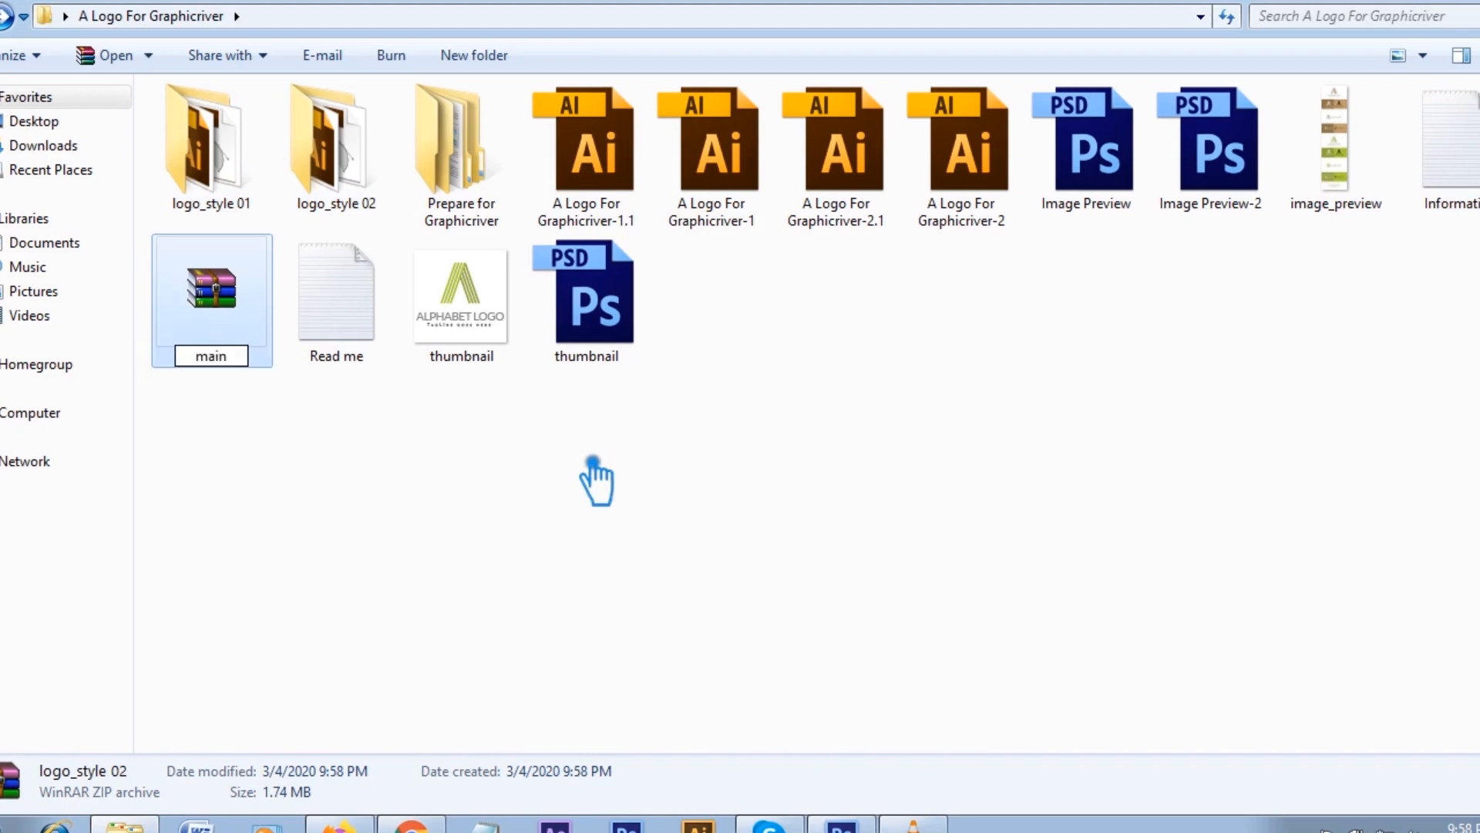
Rename the logo_style 02 ZIP archive as main.
{"action": "key", "text": "Return"}
{"action": "left_click", "coordinate": [593, 462]}
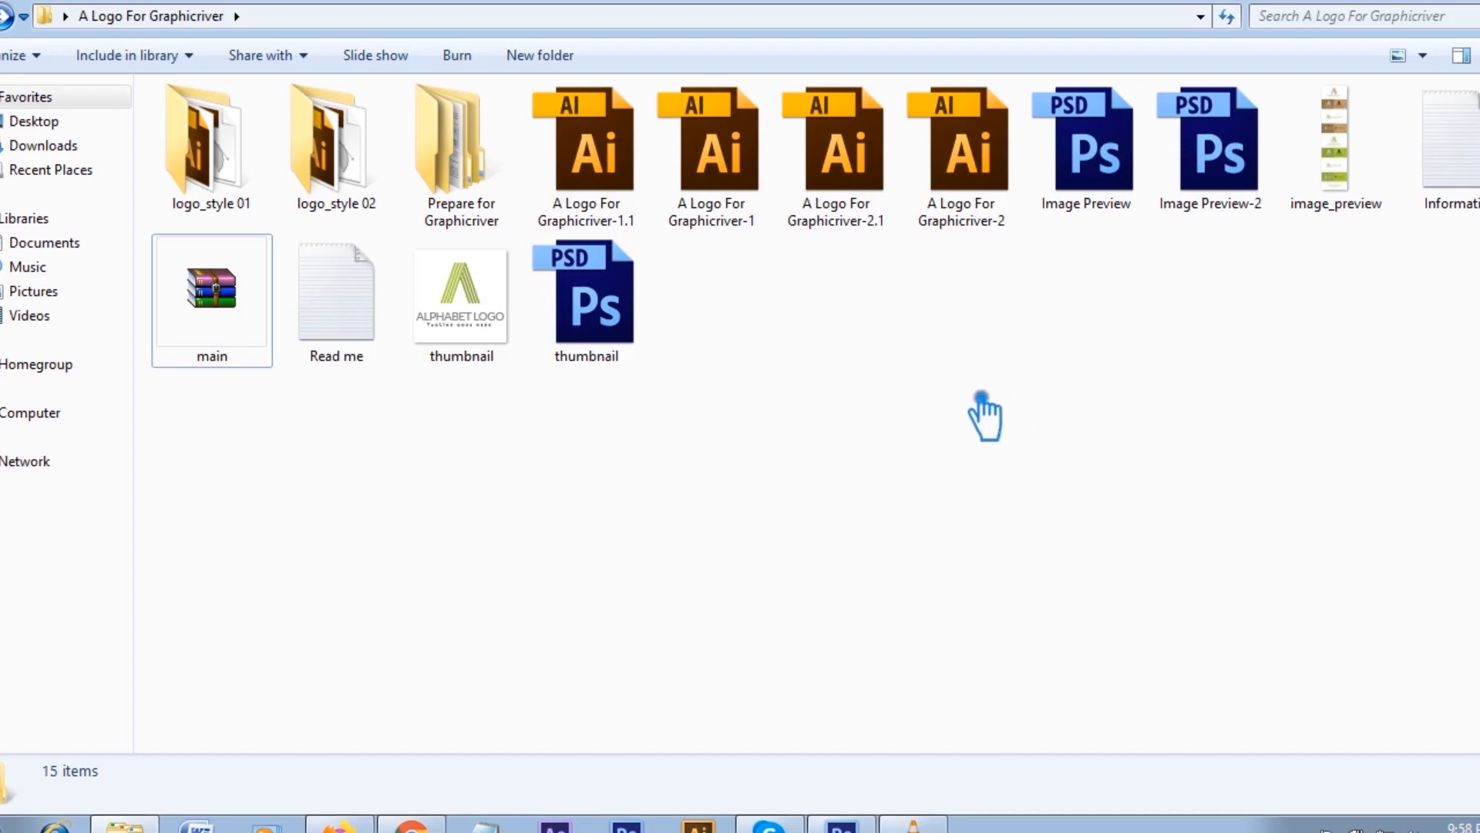
Look over the thumbnail image, Information file and main archive, and open the Read me text file.
{"action": "left_click", "coordinate": [385, 332]}
{"action": "left_click", "coordinate": [516, 302]}
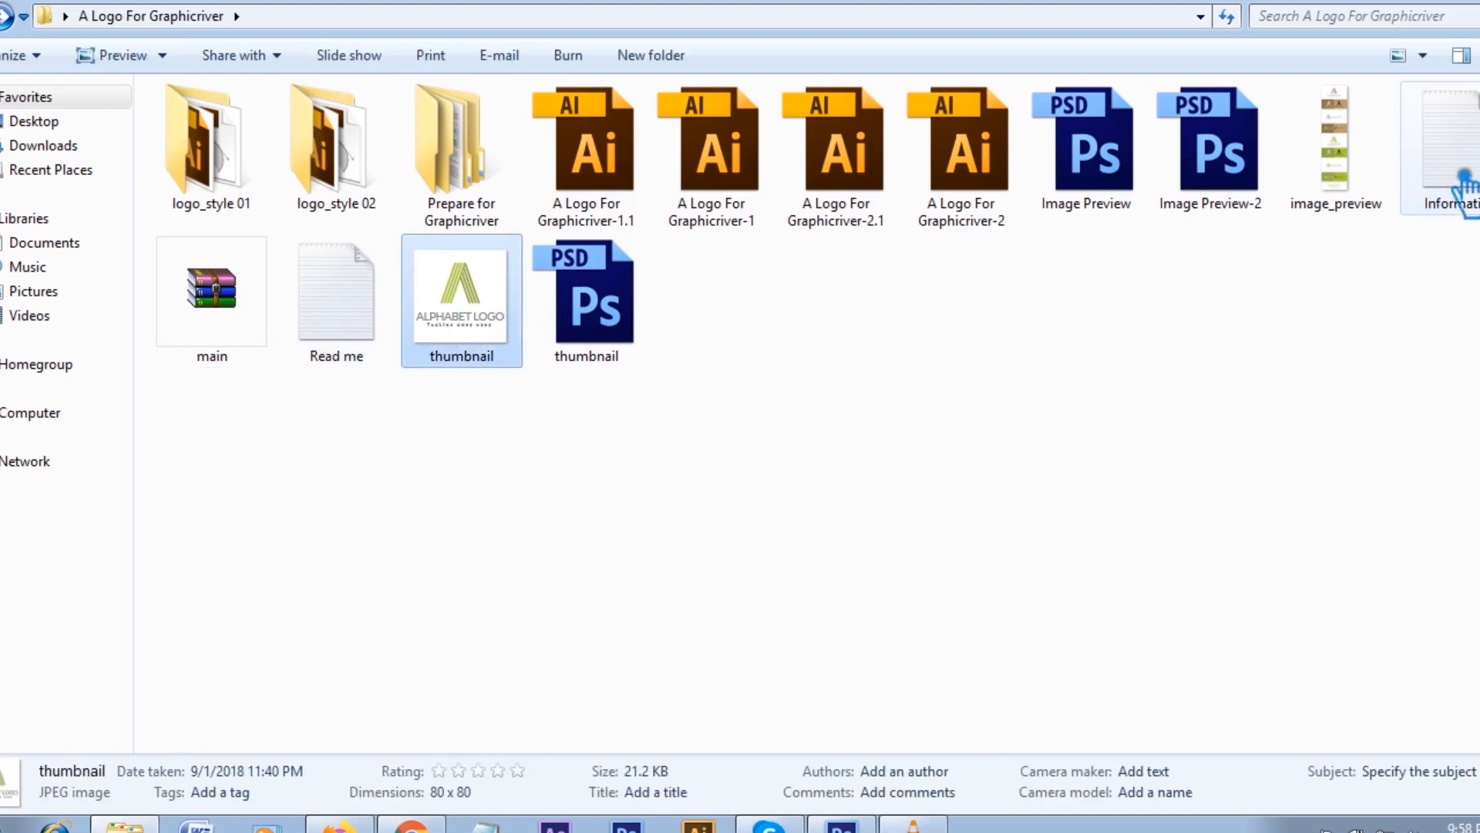
{"action": "left_click", "coordinate": [1453, 202]}
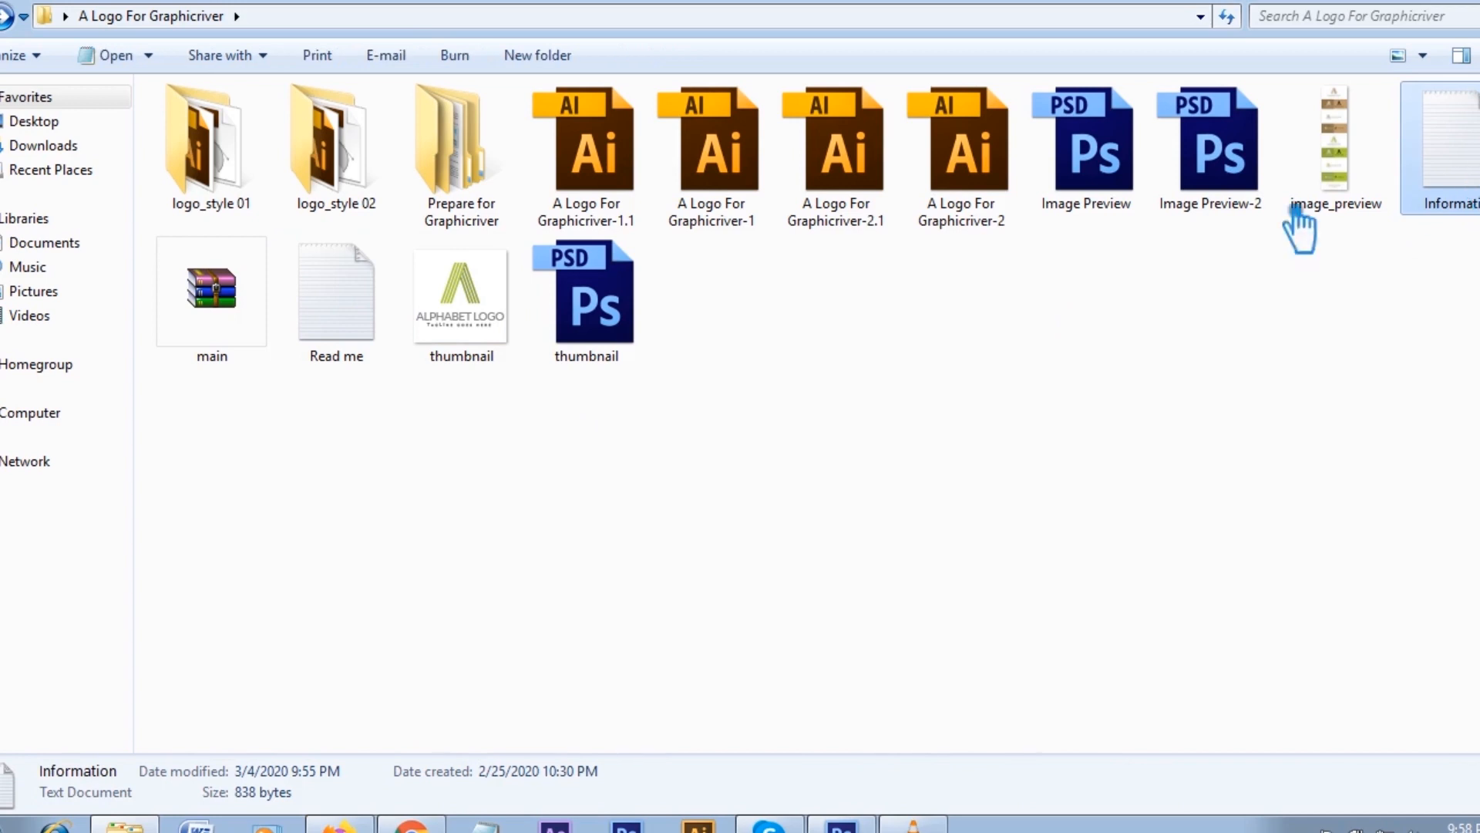
{"action": "left_click", "coordinate": [241, 339]}
{"action": "left_click", "coordinate": [349, 318]}
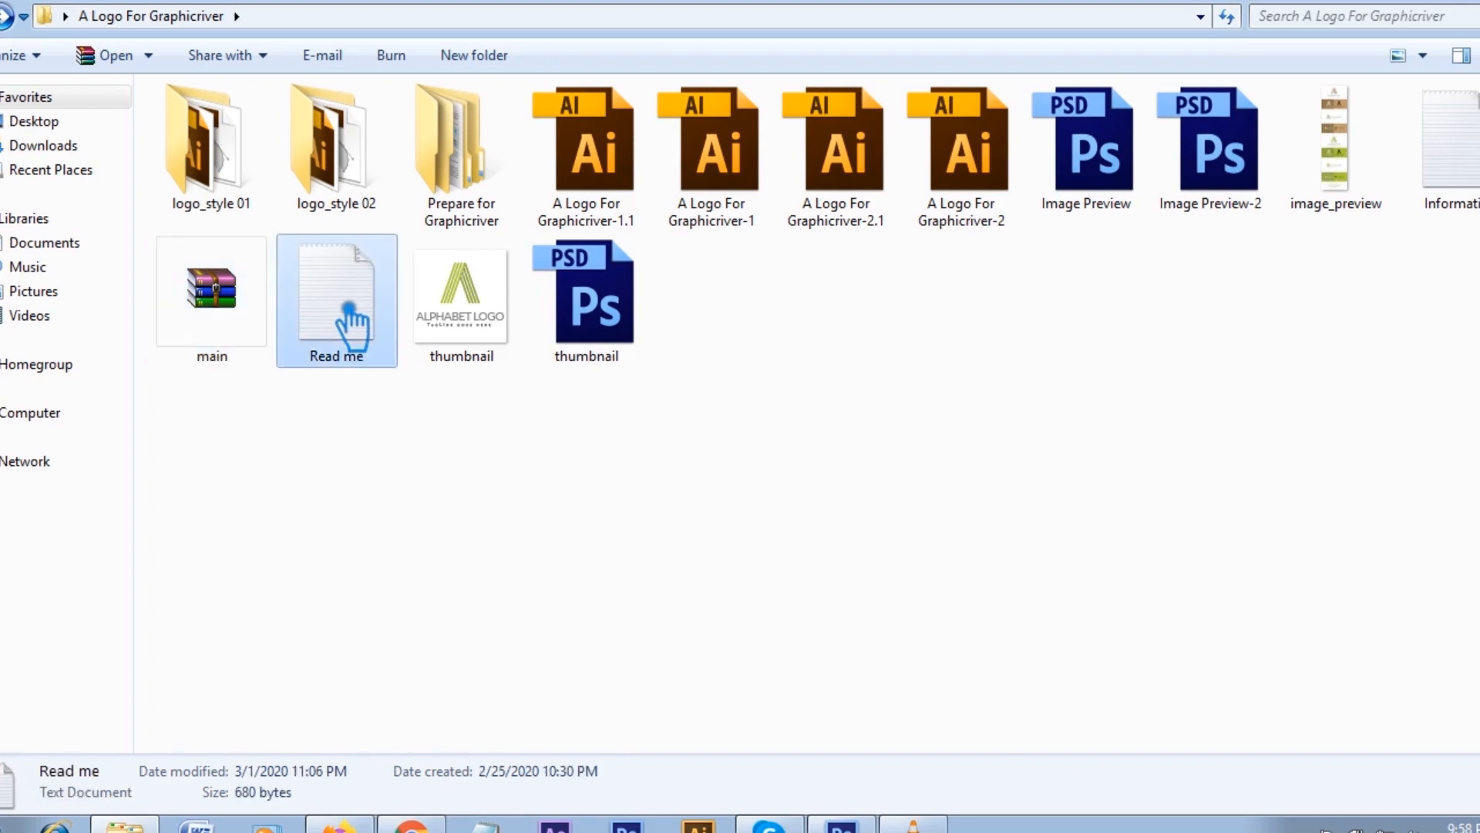
{"action": "double_click", "coordinate": [347, 310]}
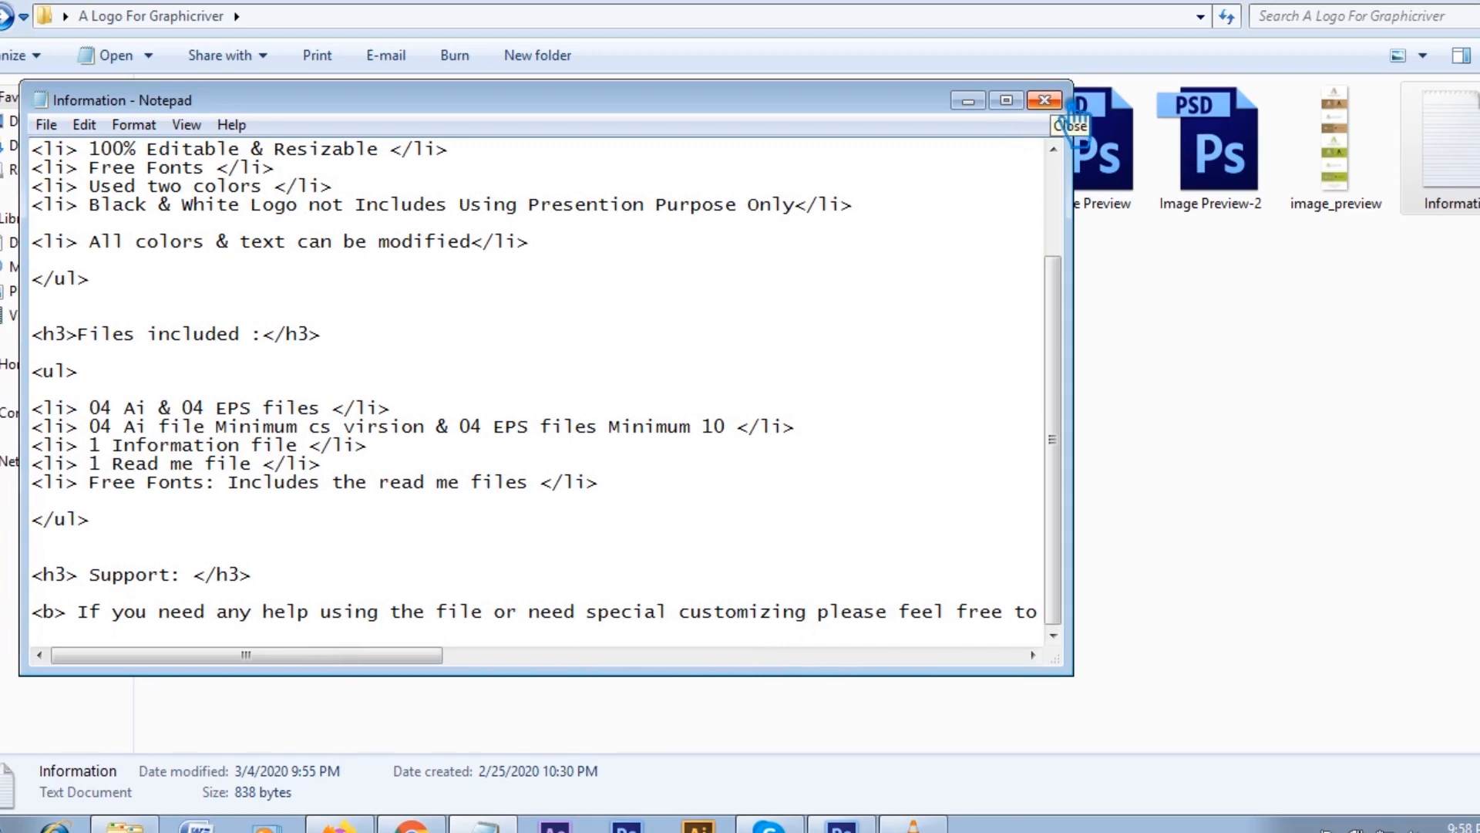
Enter "A Alphabet Logo" as the item name in the GraphicRiver logo template upload form in the browser.
{"action": "type", "text": "A Alphabet Logo"}
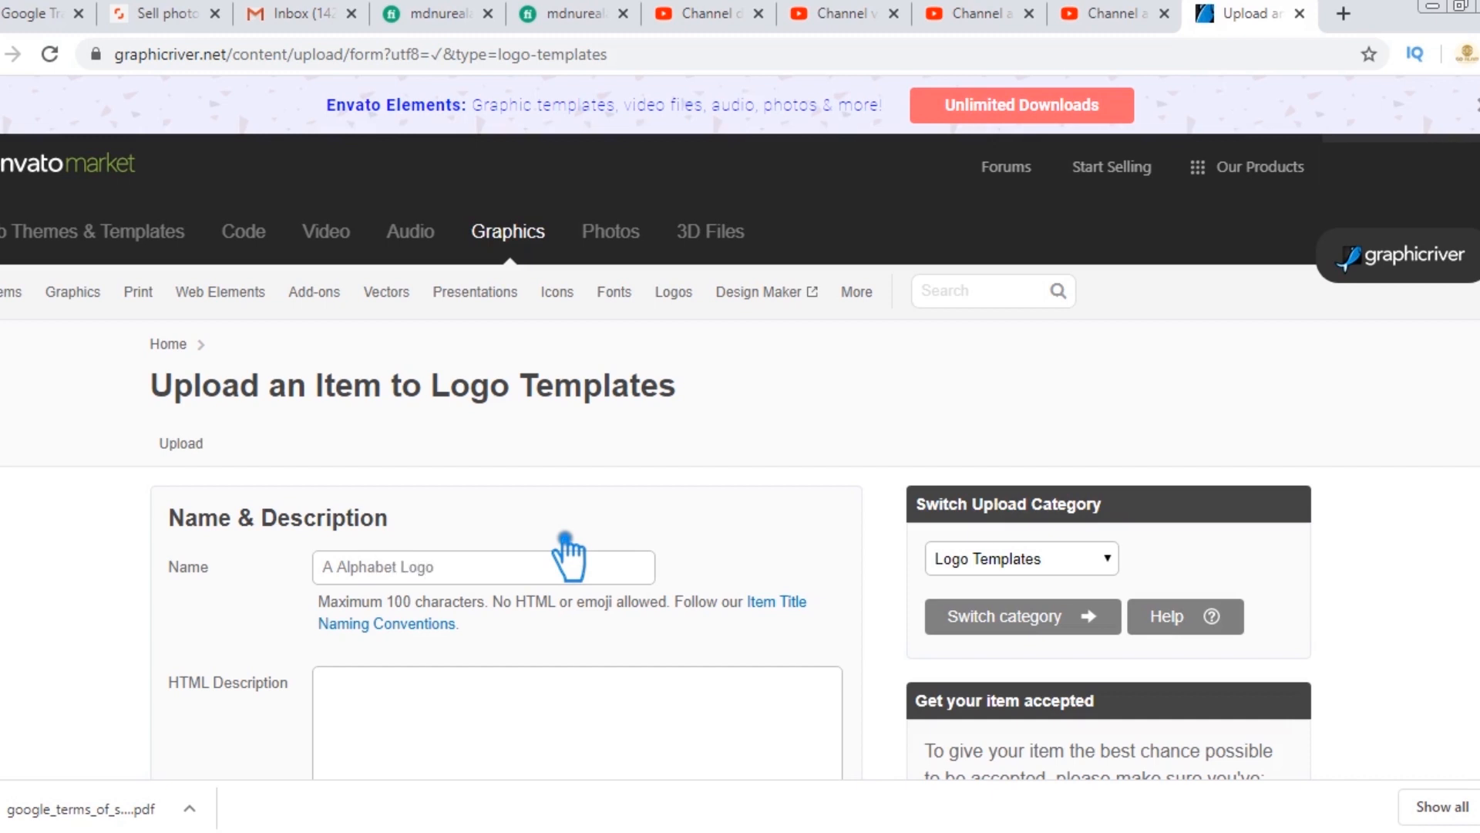
{"action": "left_click", "coordinate": [527, 703]}
{"action": "scroll", "coordinate": [530, 721], "scroll_direction": "down", "scroll_amount": 4}
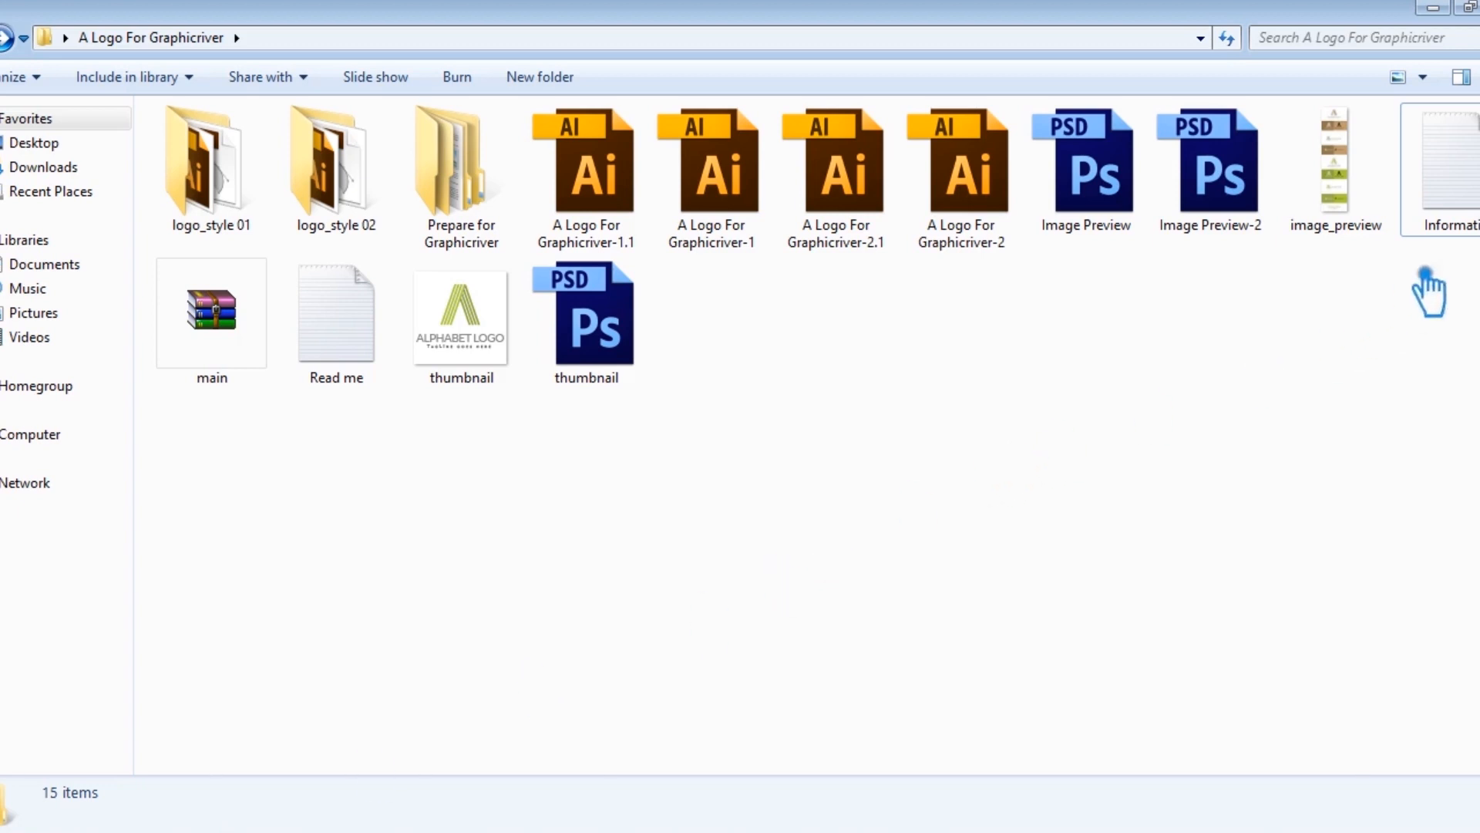
Copy the full text of the Information file from the logo folder into the upload form's HTML Description and review it.
{"action": "double_click", "coordinate": [1415, 222]}
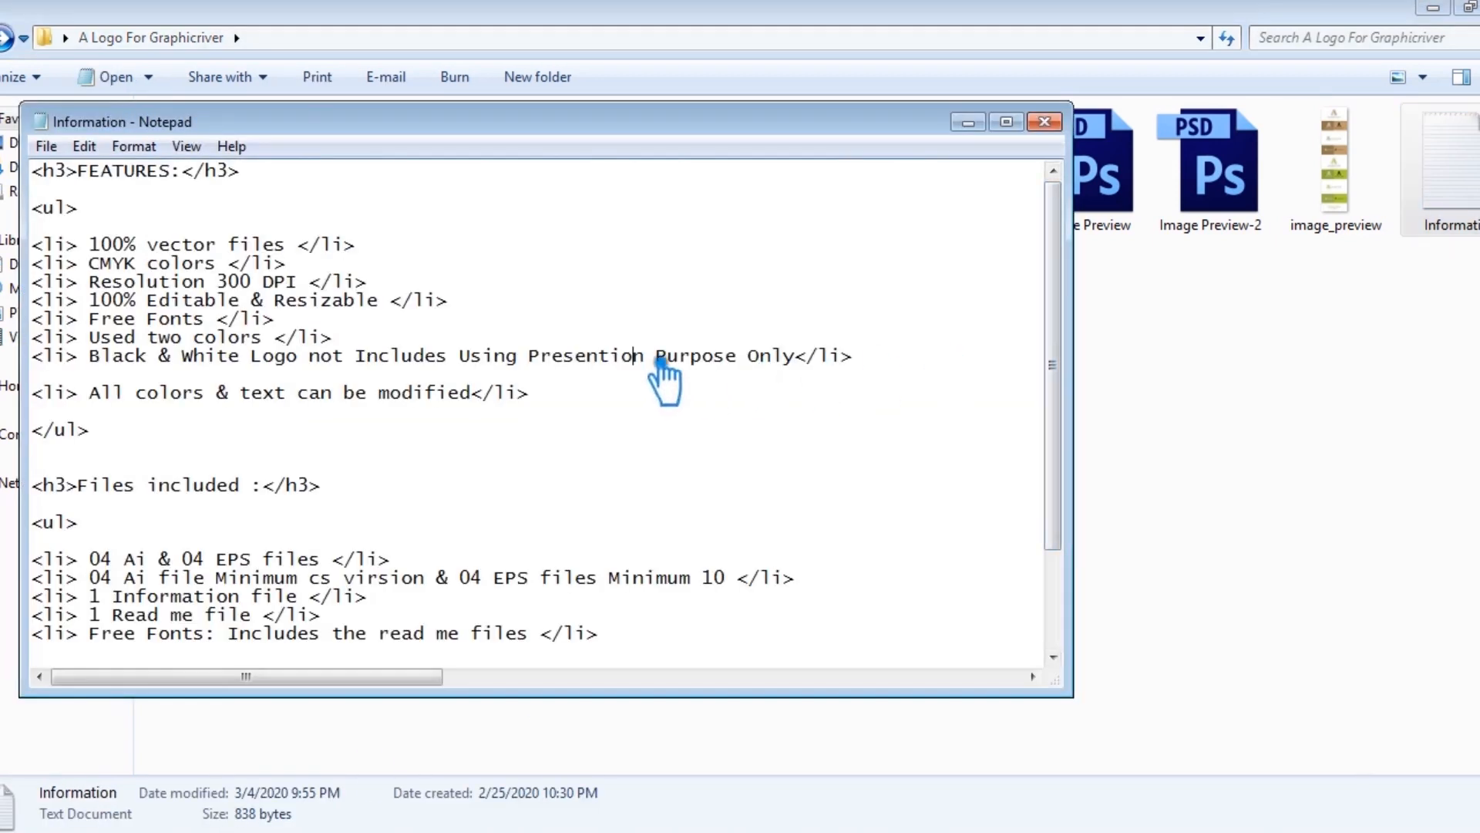
{"action": "left_click", "coordinate": [646, 378]}
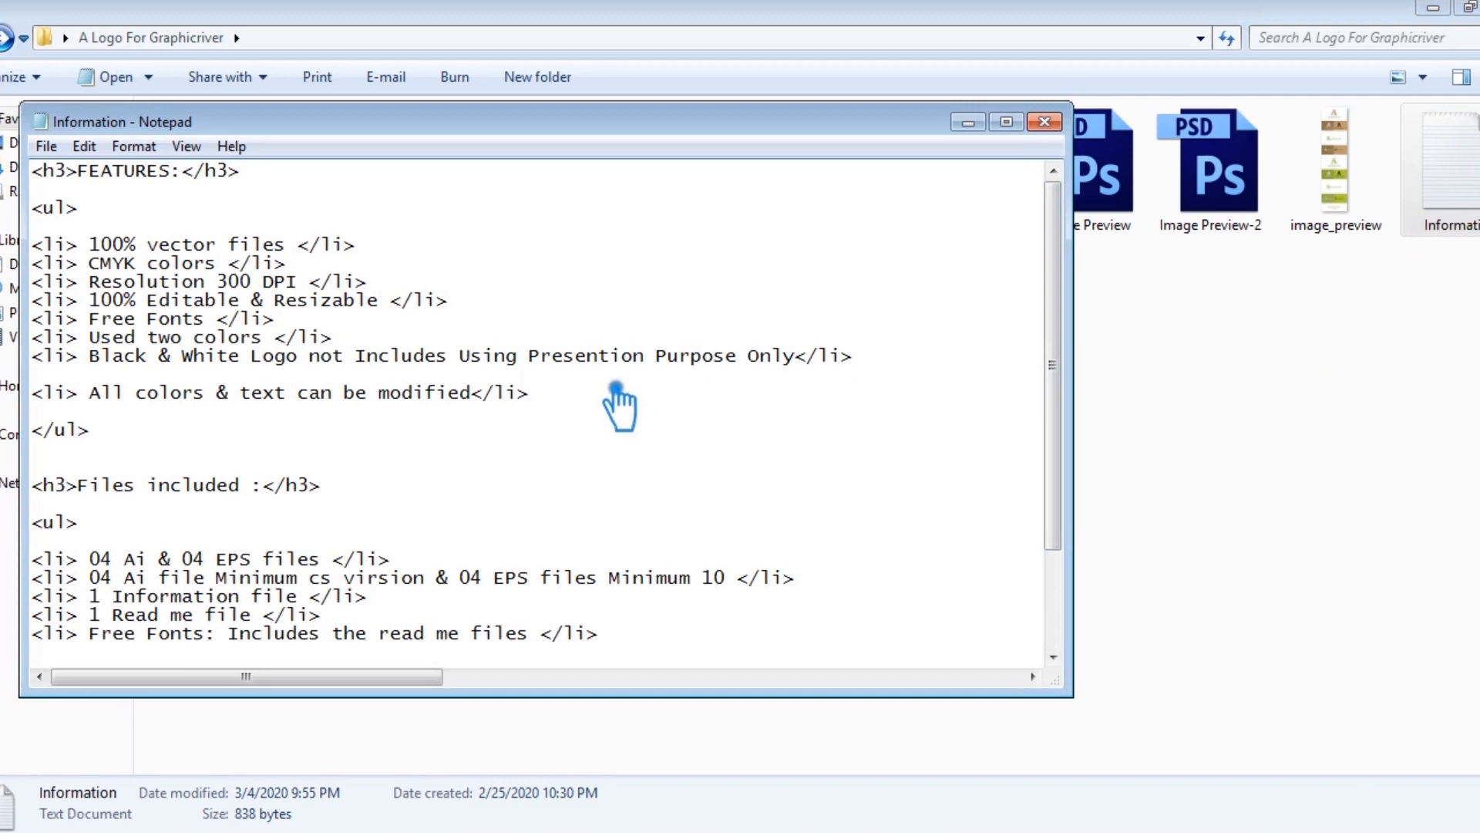
{"action": "key", "text": "ctrl+a"}
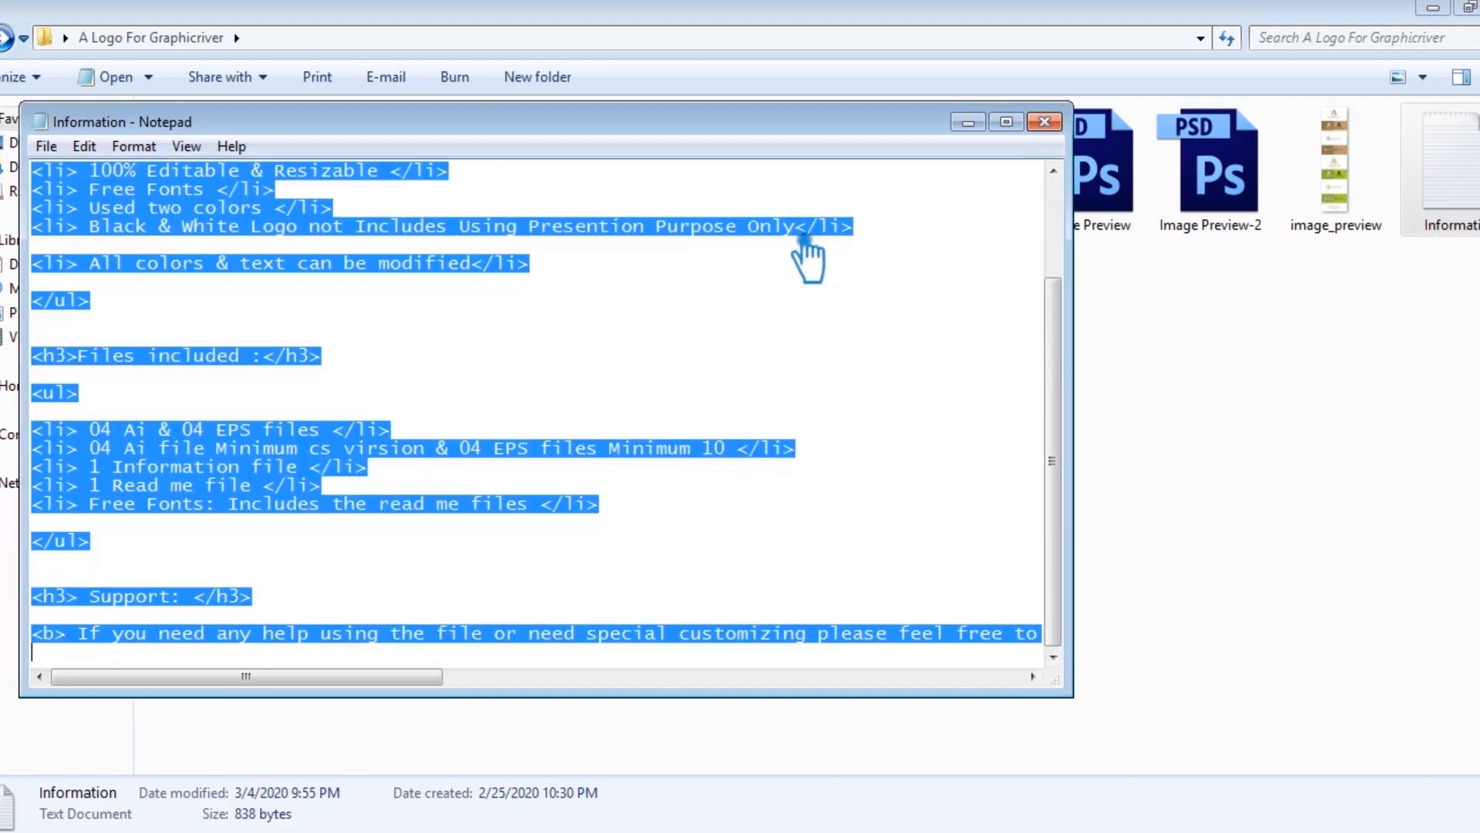
{"action": "left_click", "coordinate": [969, 122]}
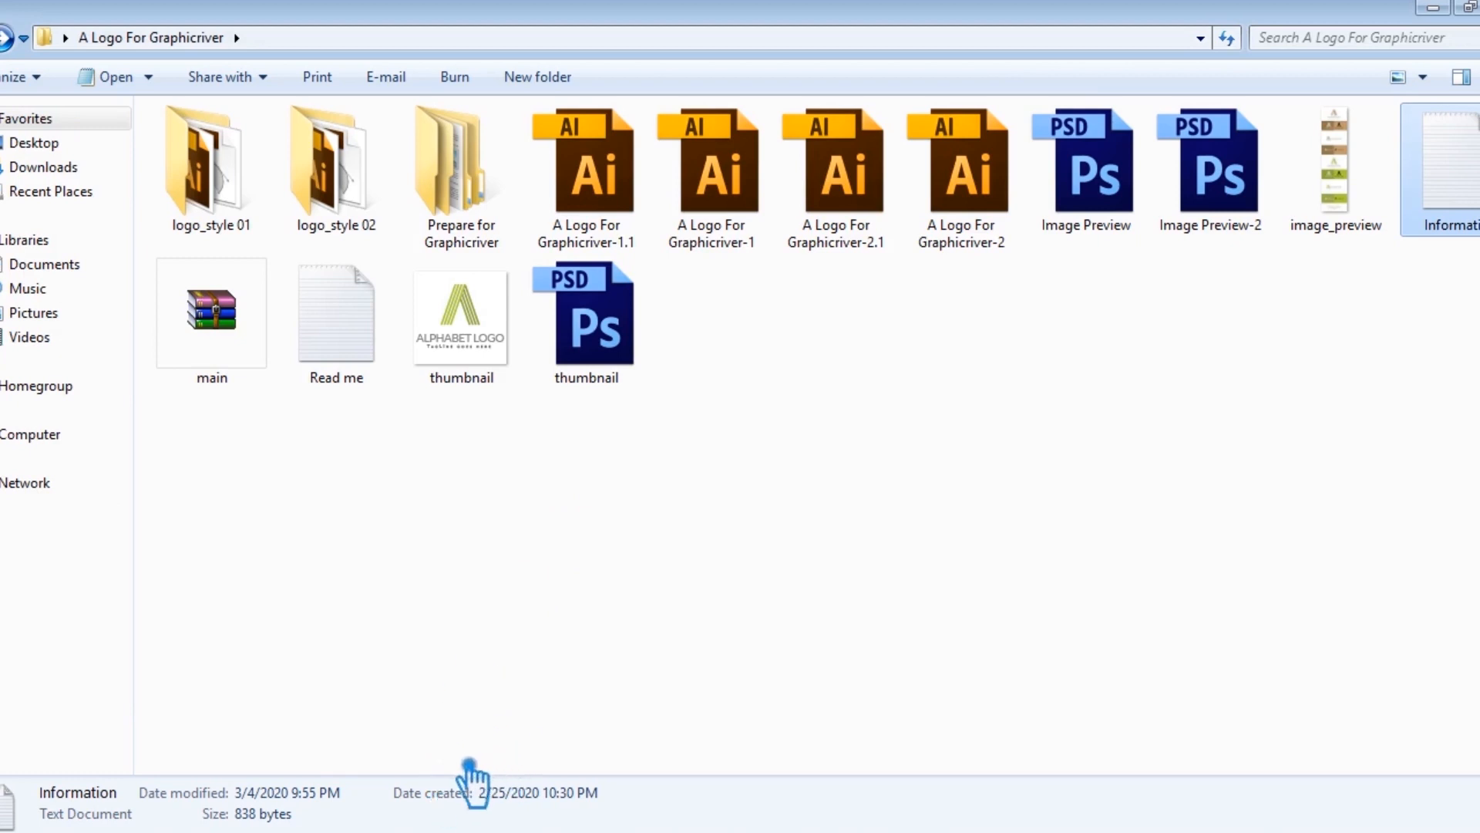
{"action": "left_click", "coordinate": [449, 832]}
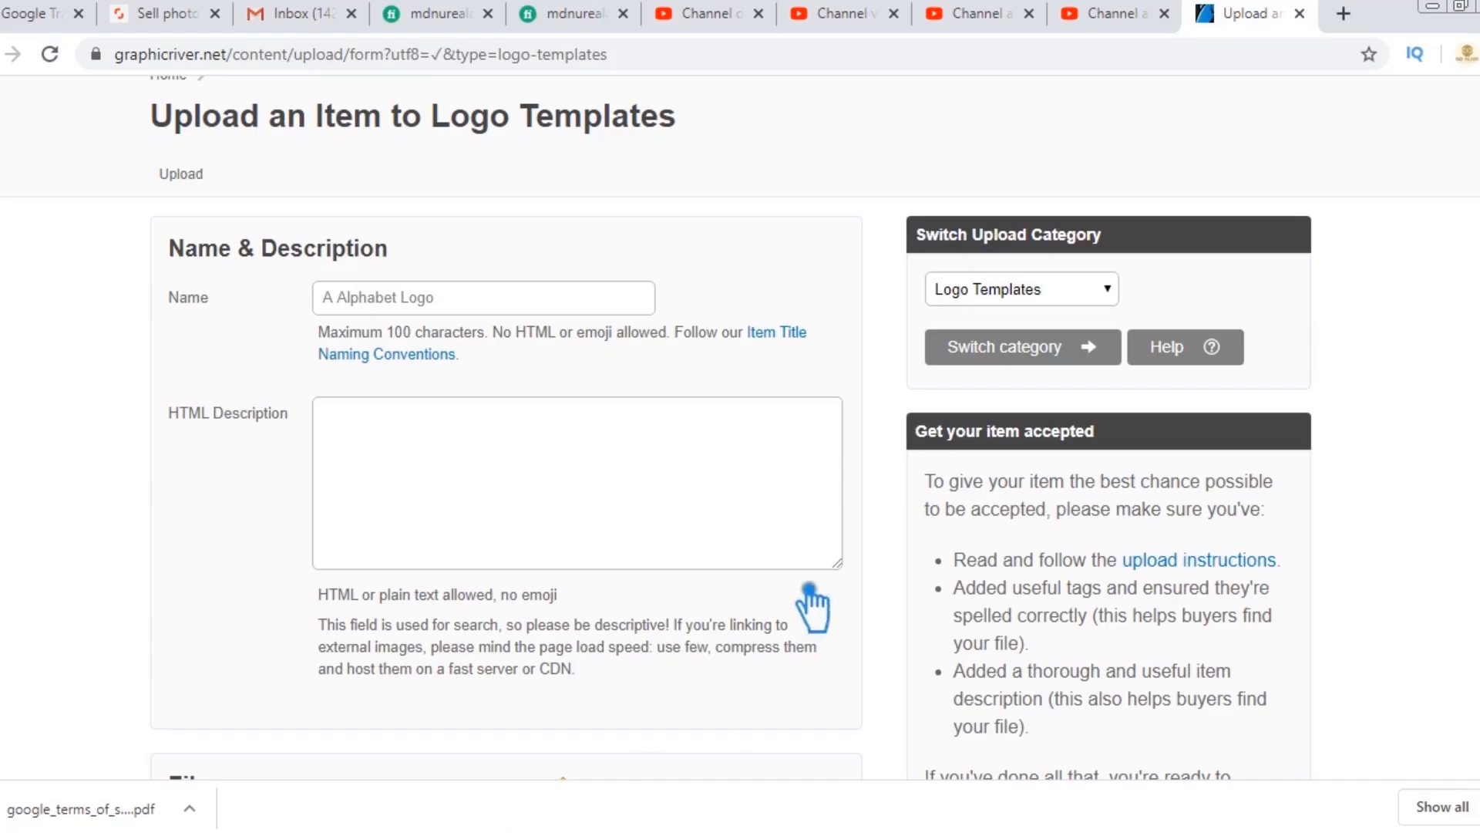
{"action": "key", "text": "ctrl+v"}
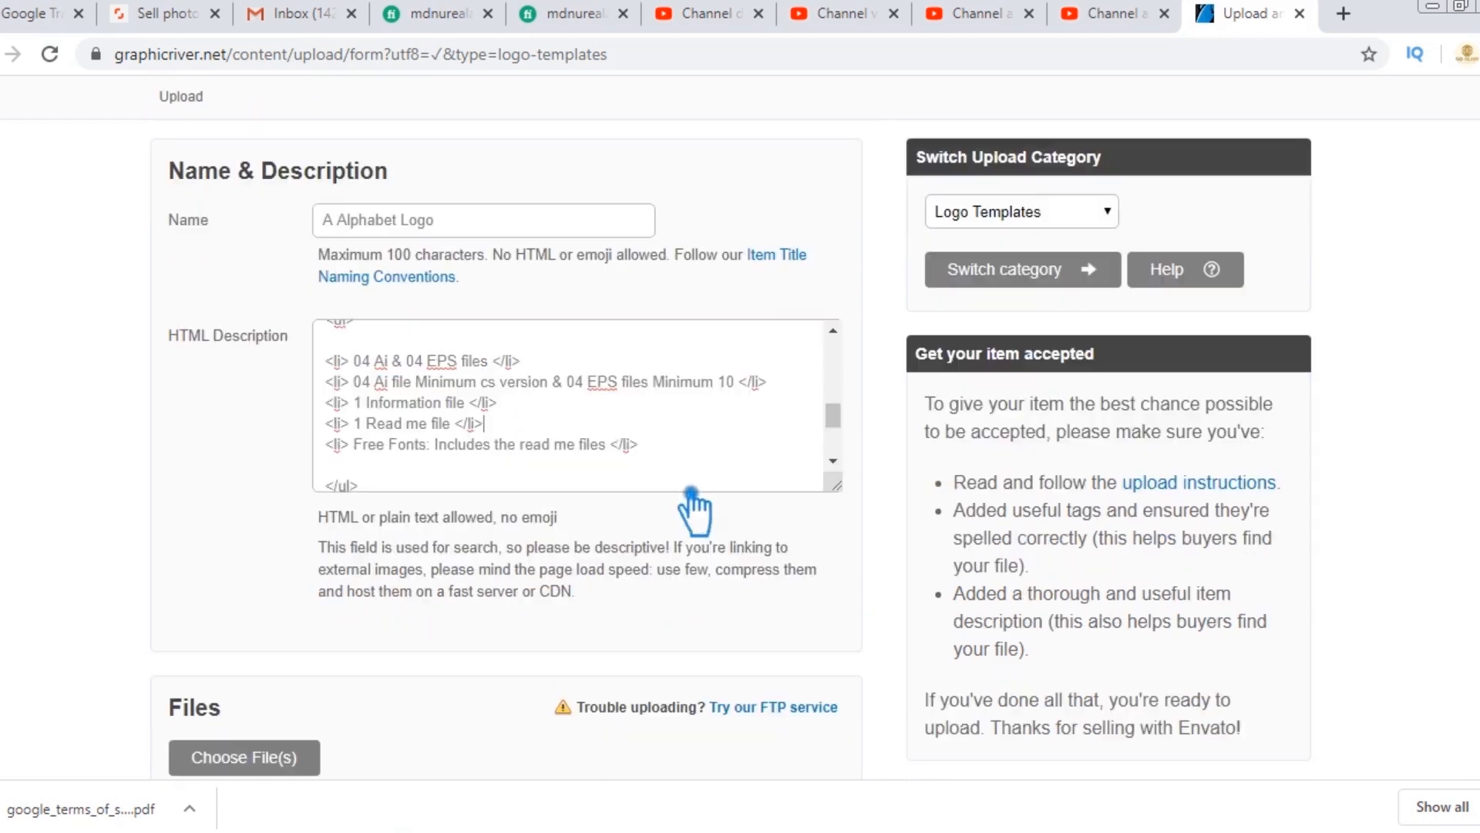
{"action": "scroll", "coordinate": [691, 491], "scroll_direction": "down", "scroll_amount": 1}
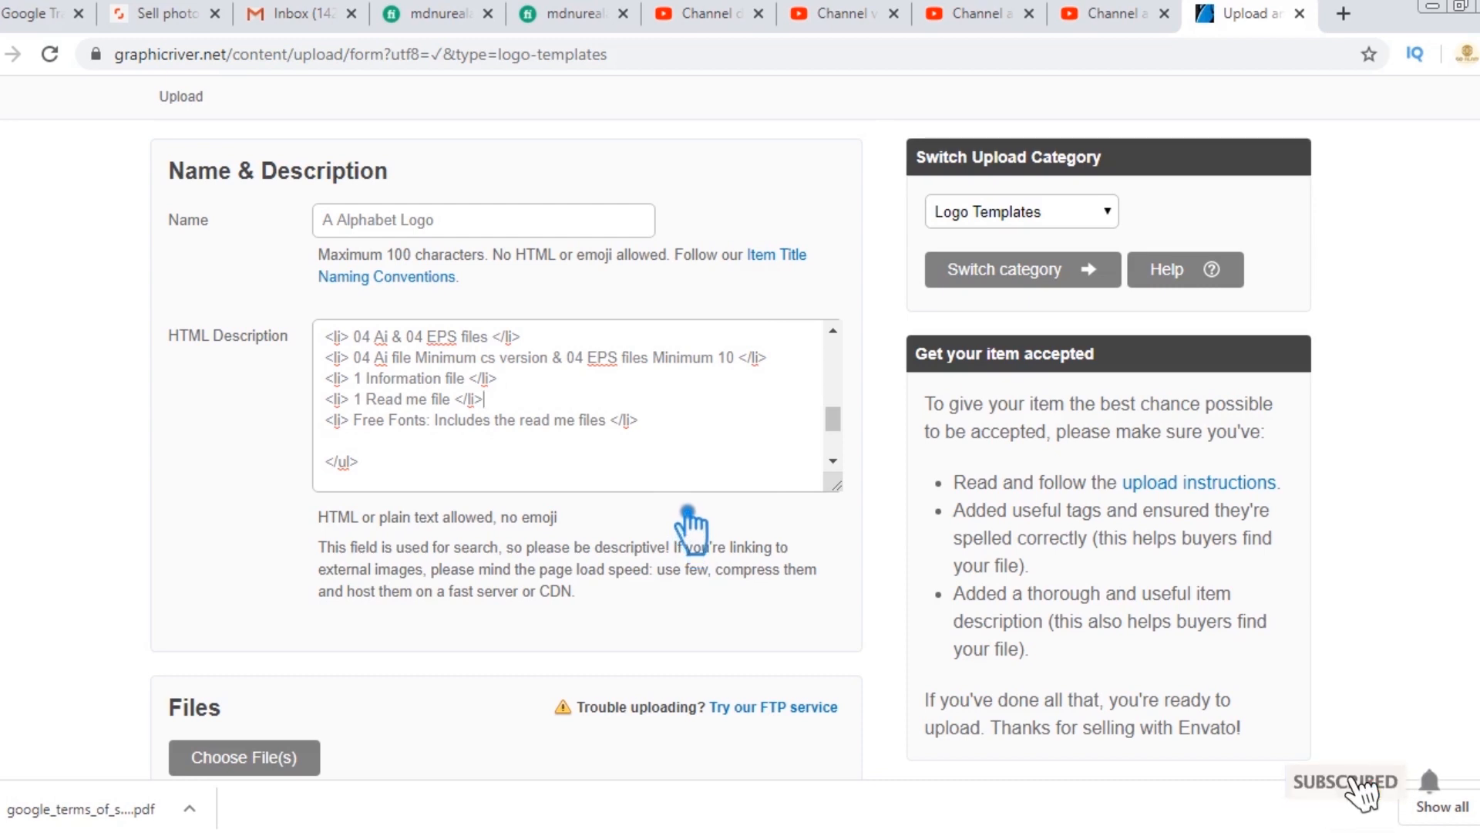
{"action": "scroll", "coordinate": [689, 528], "scroll_direction": "down", "scroll_amount": 1}
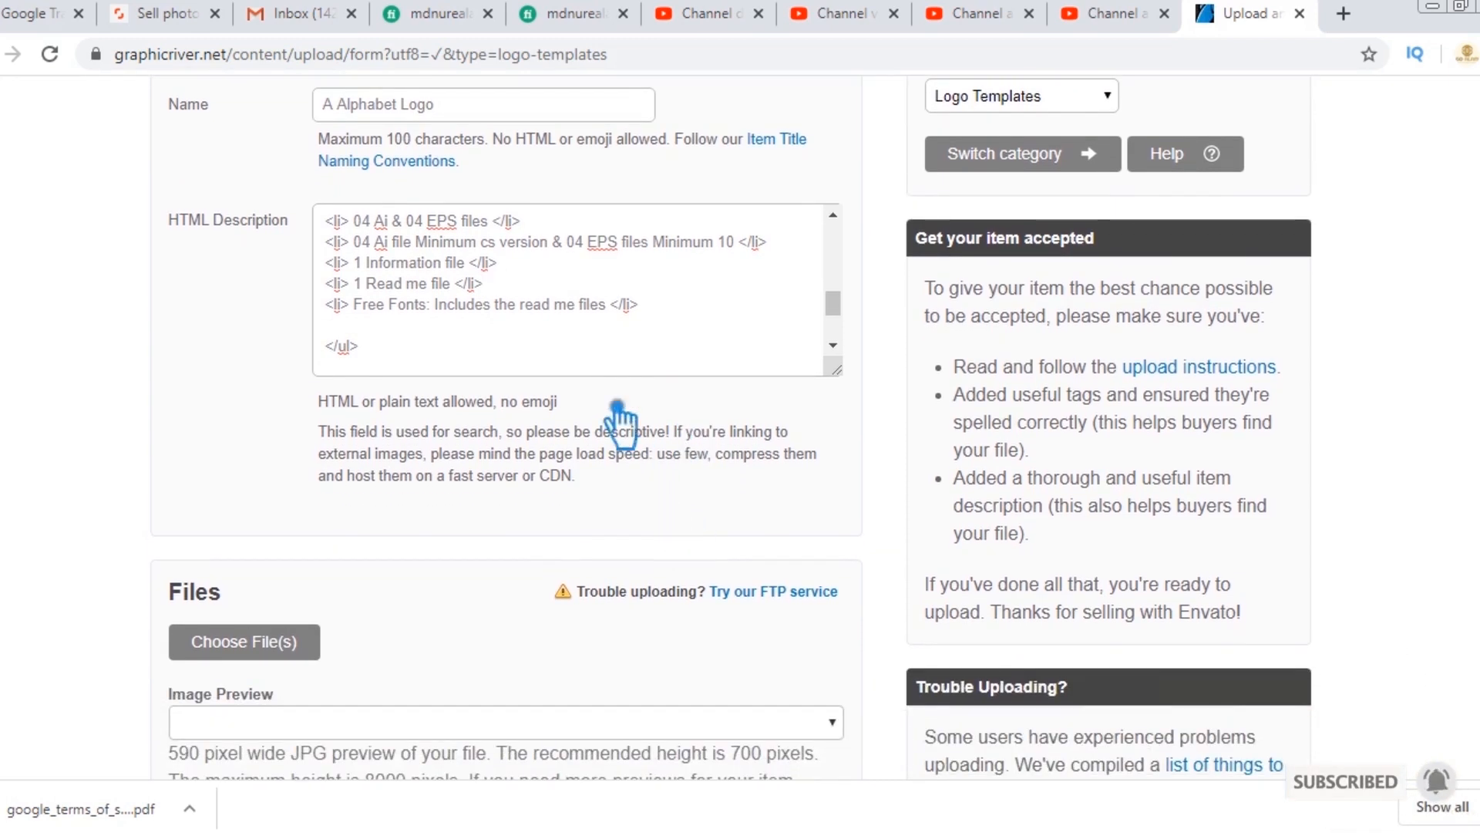
{"action": "scroll", "coordinate": [592, 364], "scroll_direction": "down", "scroll_amount": 3}
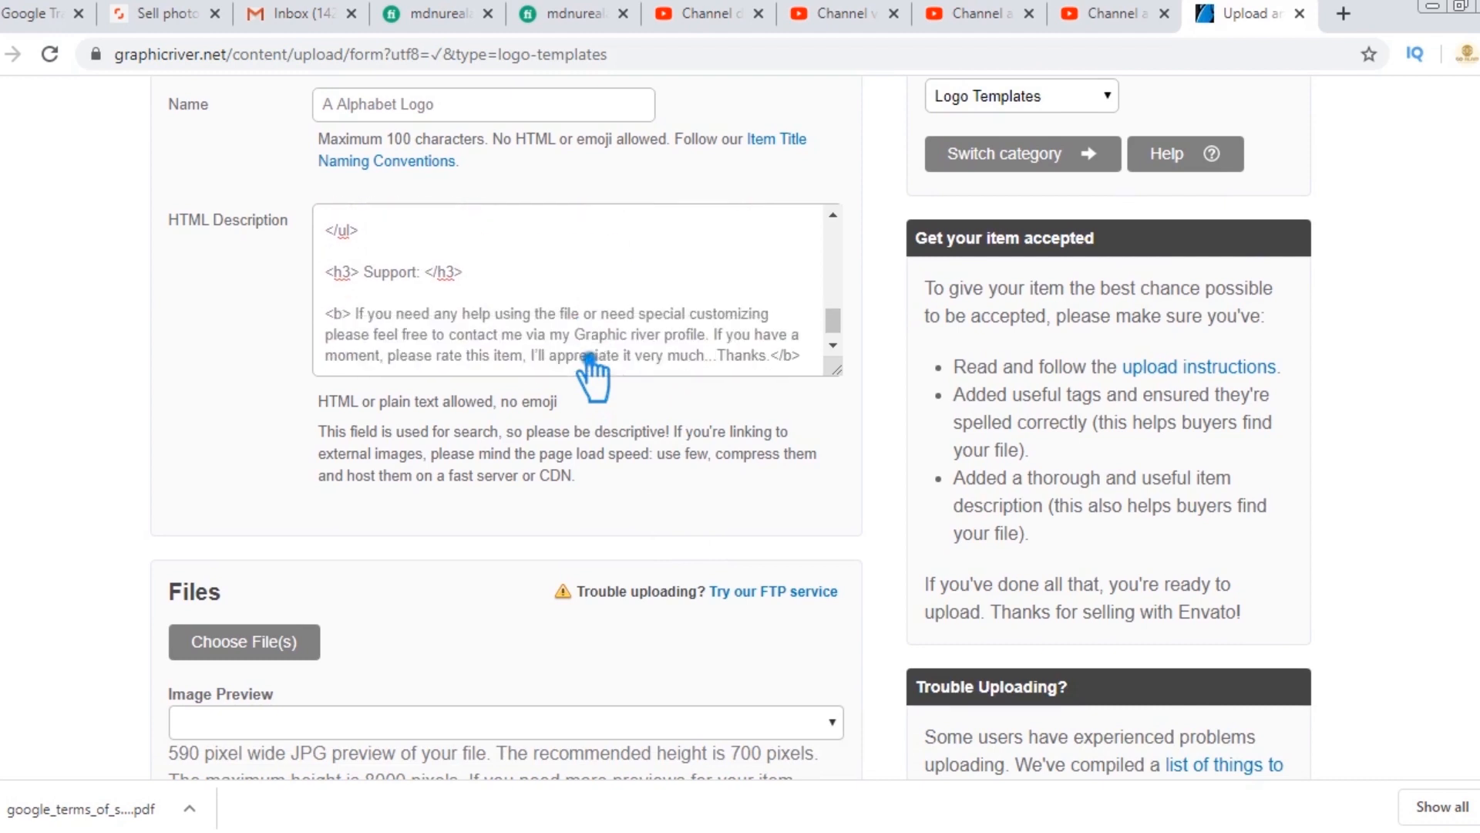
Upload the thumbnail image, image_preview and main archive from the A Logo For Graphicriver folder to the form's Files section.
{"action": "scroll", "coordinate": [646, 510], "scroll_direction": "down", "scroll_amount": 4}
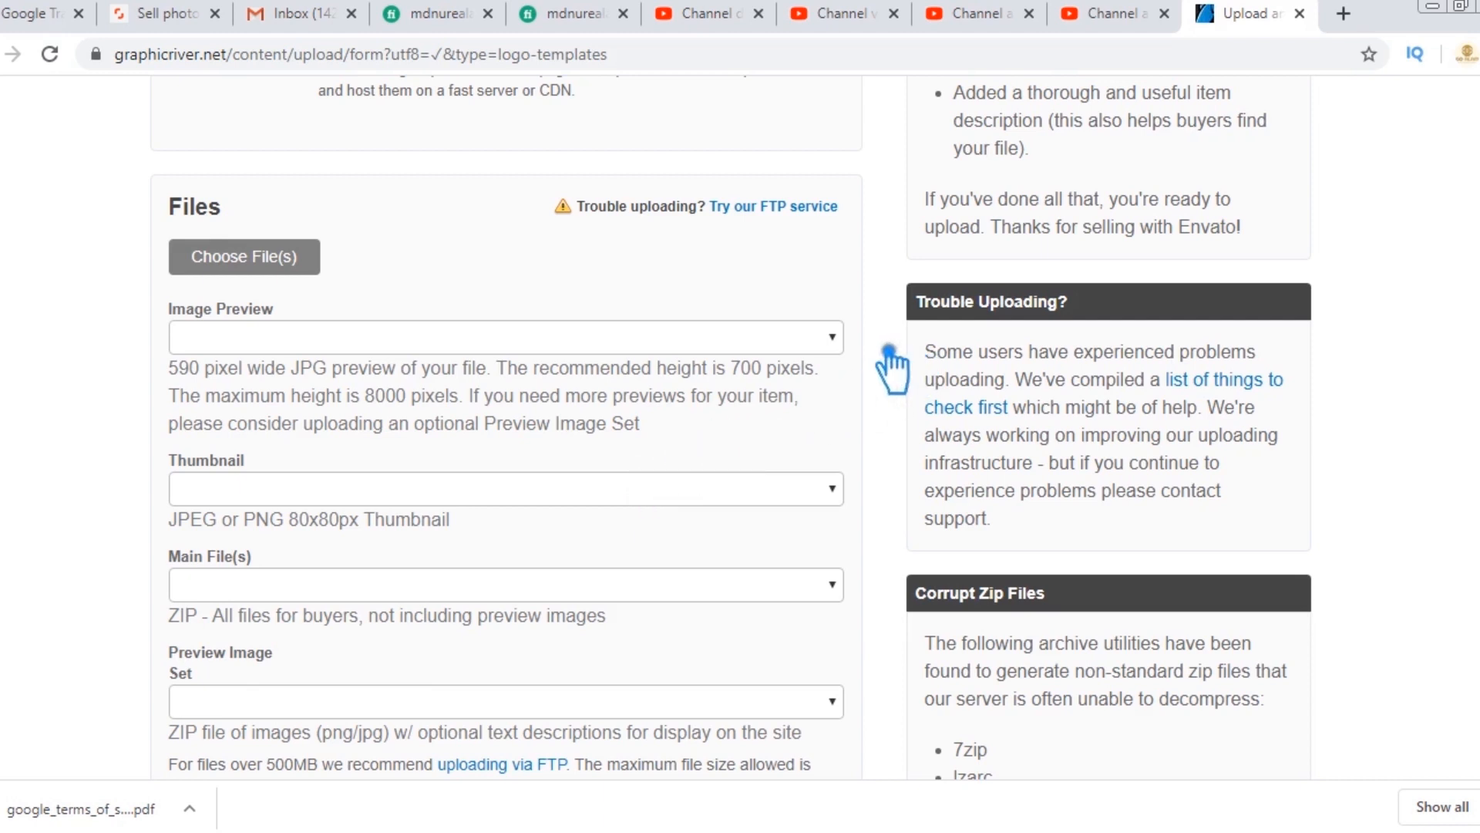
{"action": "left_click", "coordinate": [852, 347]}
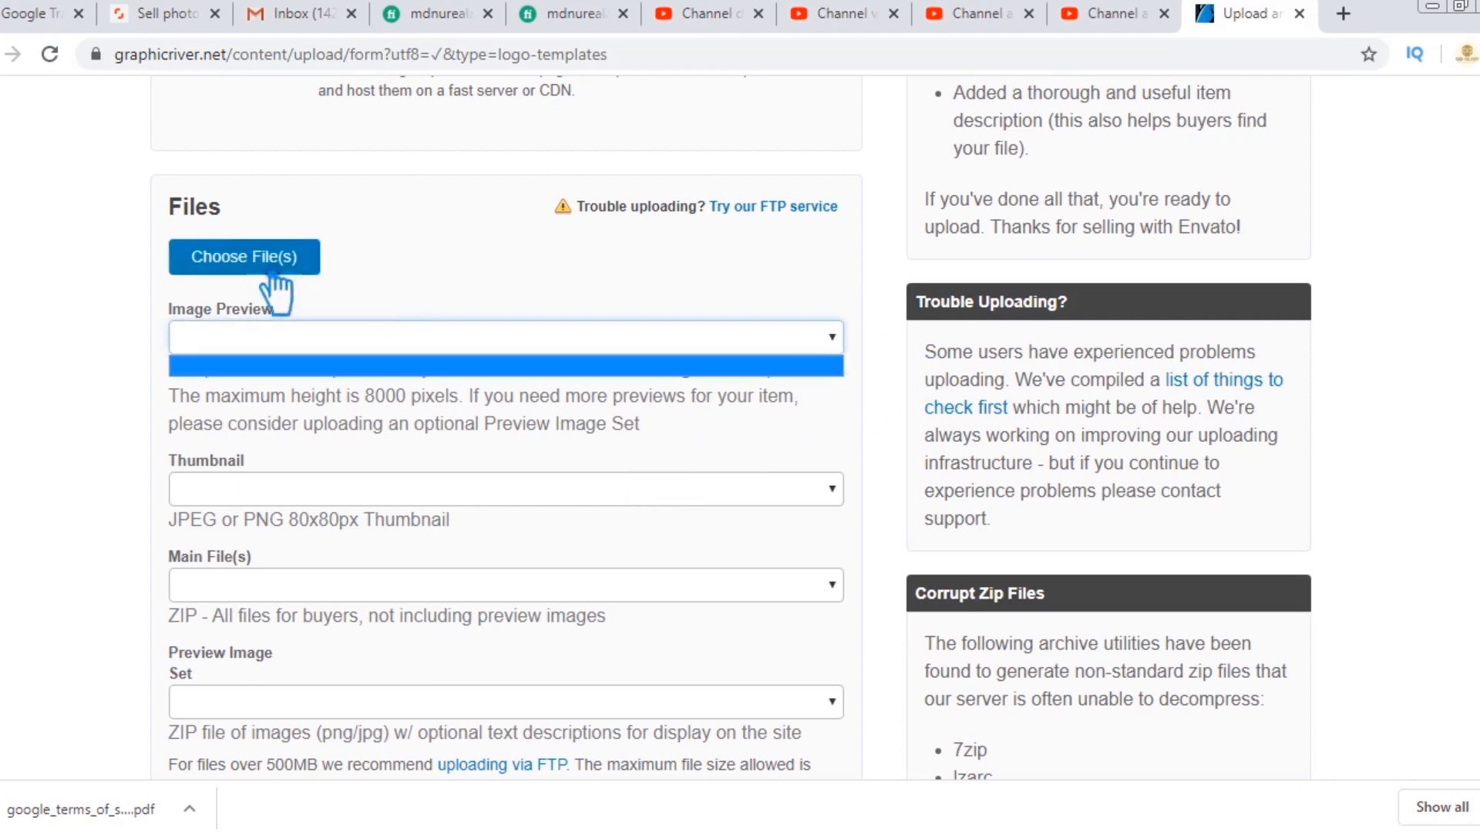
{"action": "left_click", "coordinate": [101, 289]}
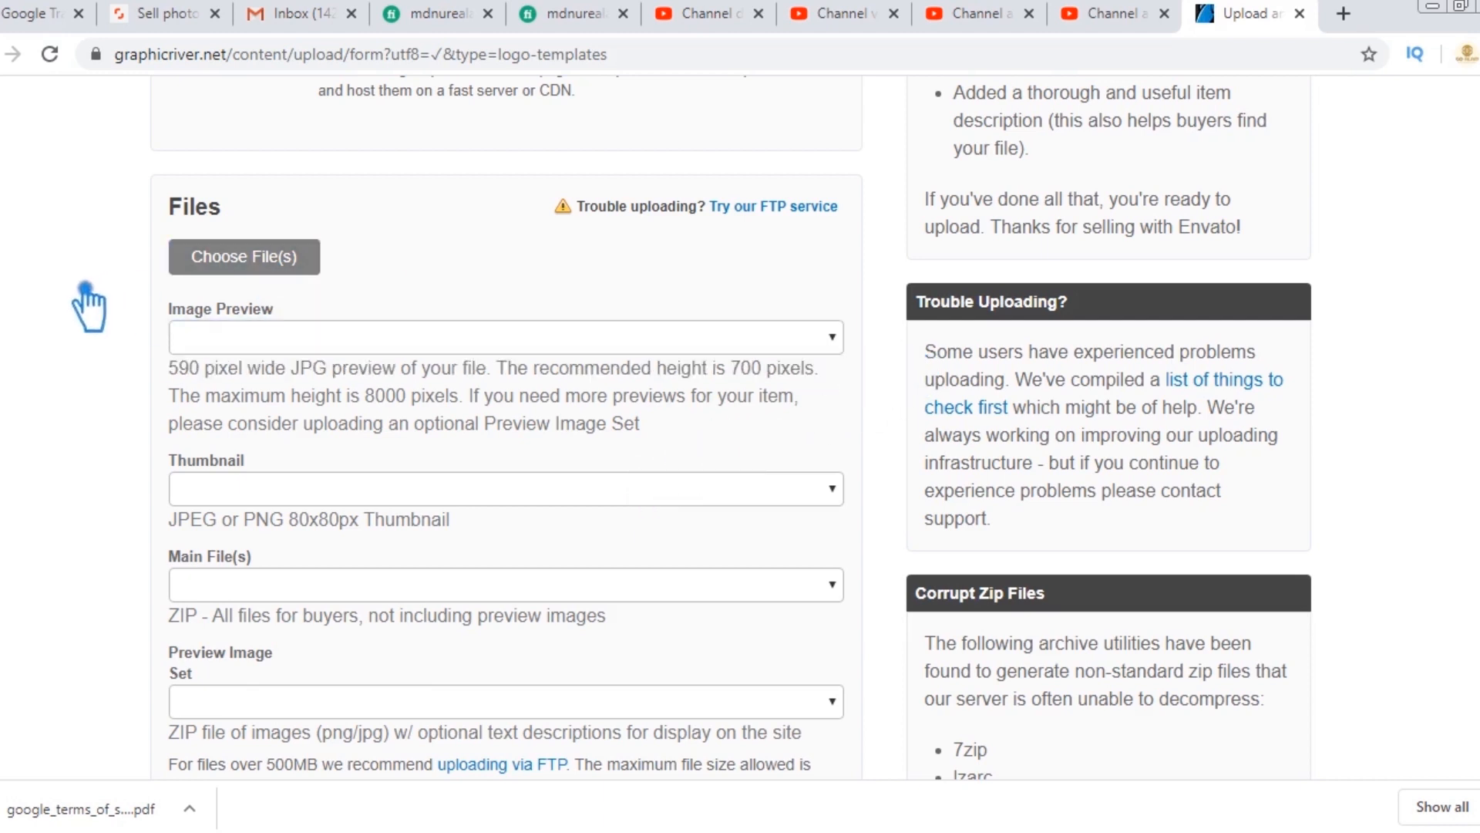
{"action": "left_click", "coordinate": [266, 271]}
{"action": "scroll", "coordinate": [810, 340], "scroll_direction": "down", "scroll_amount": 3}
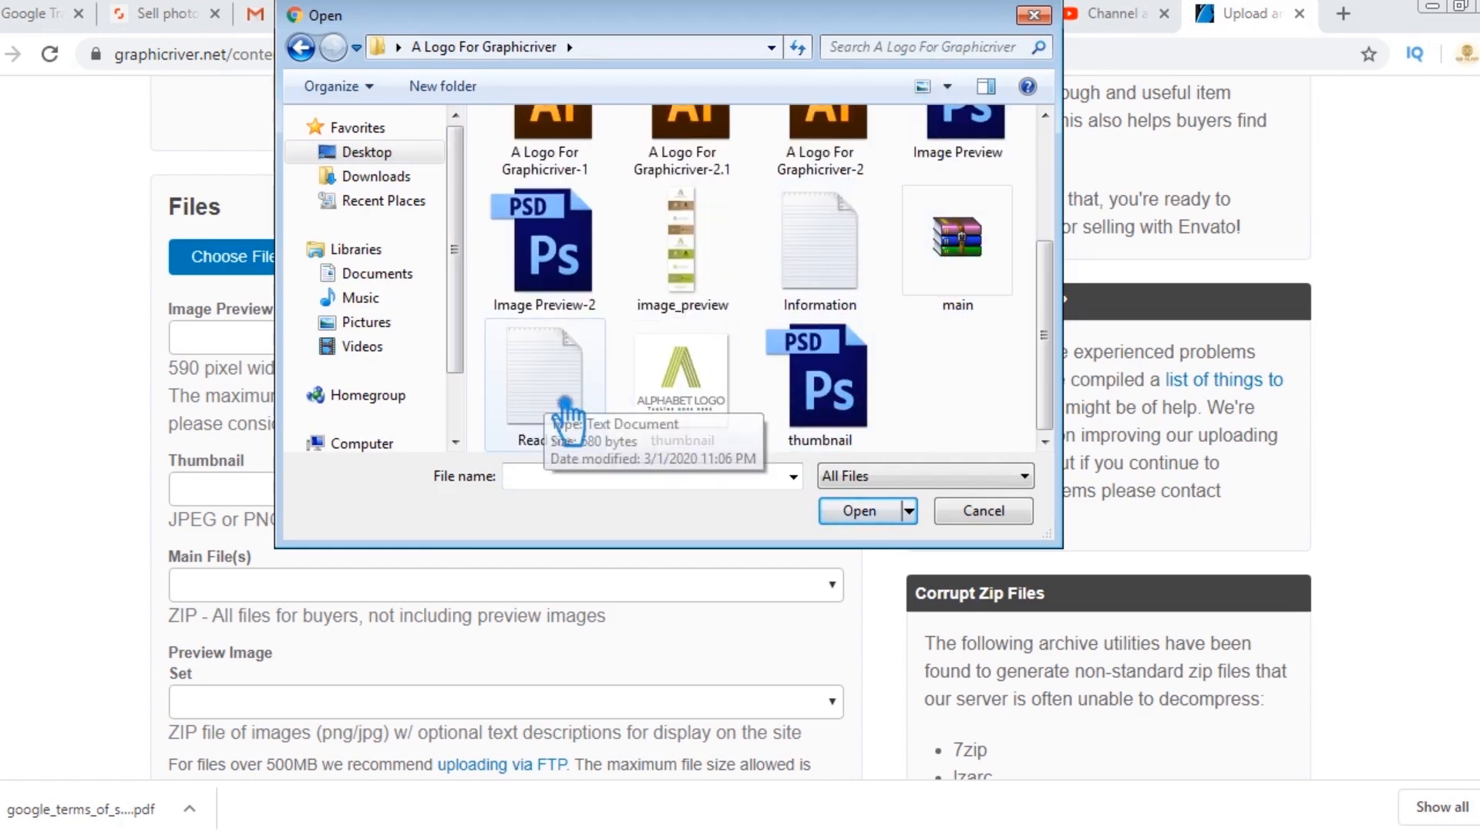
{"action": "left_click", "coordinate": [567, 413]}
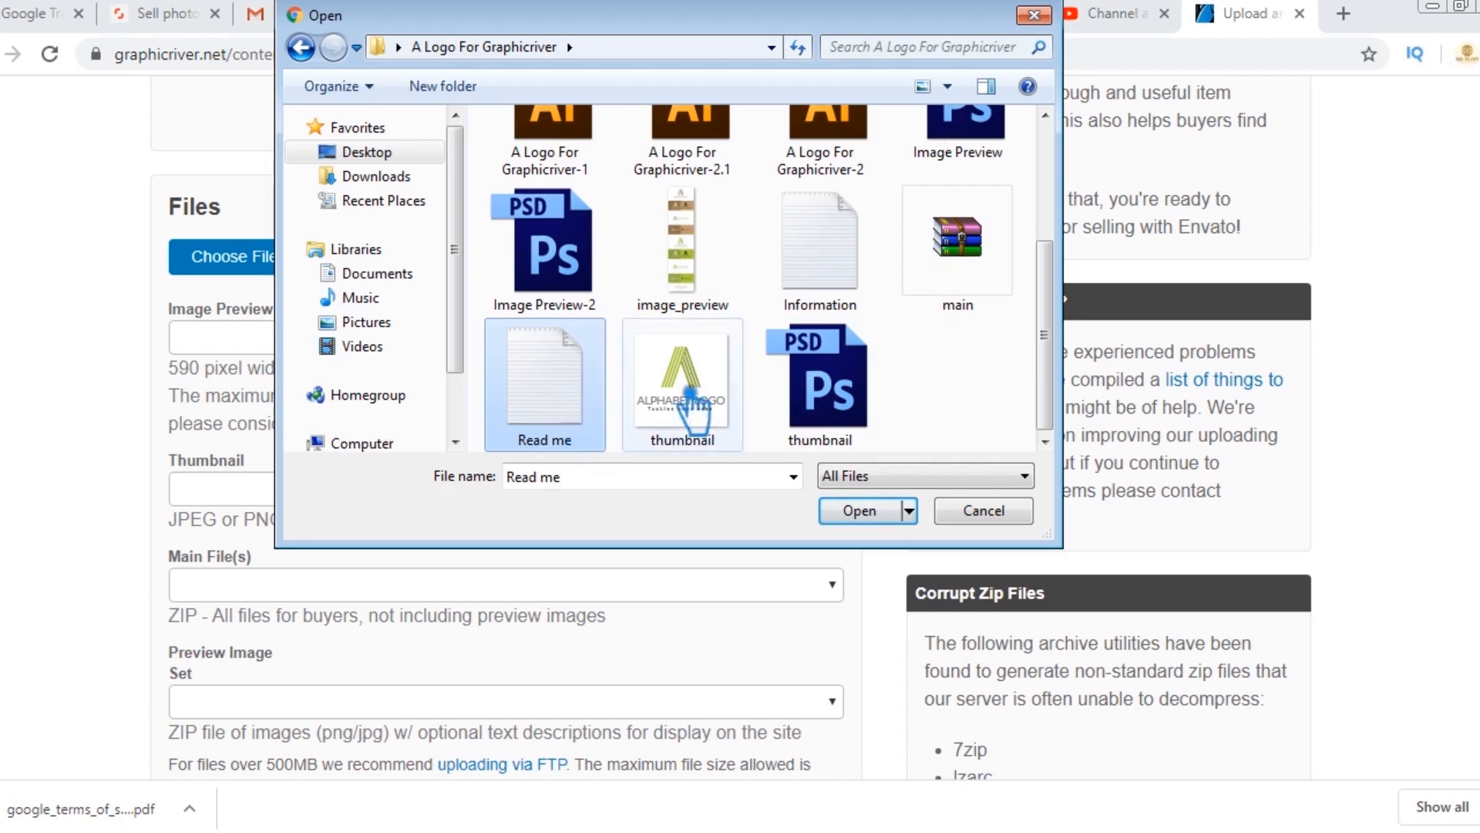
{"action": "left_click", "coordinate": [725, 420]}
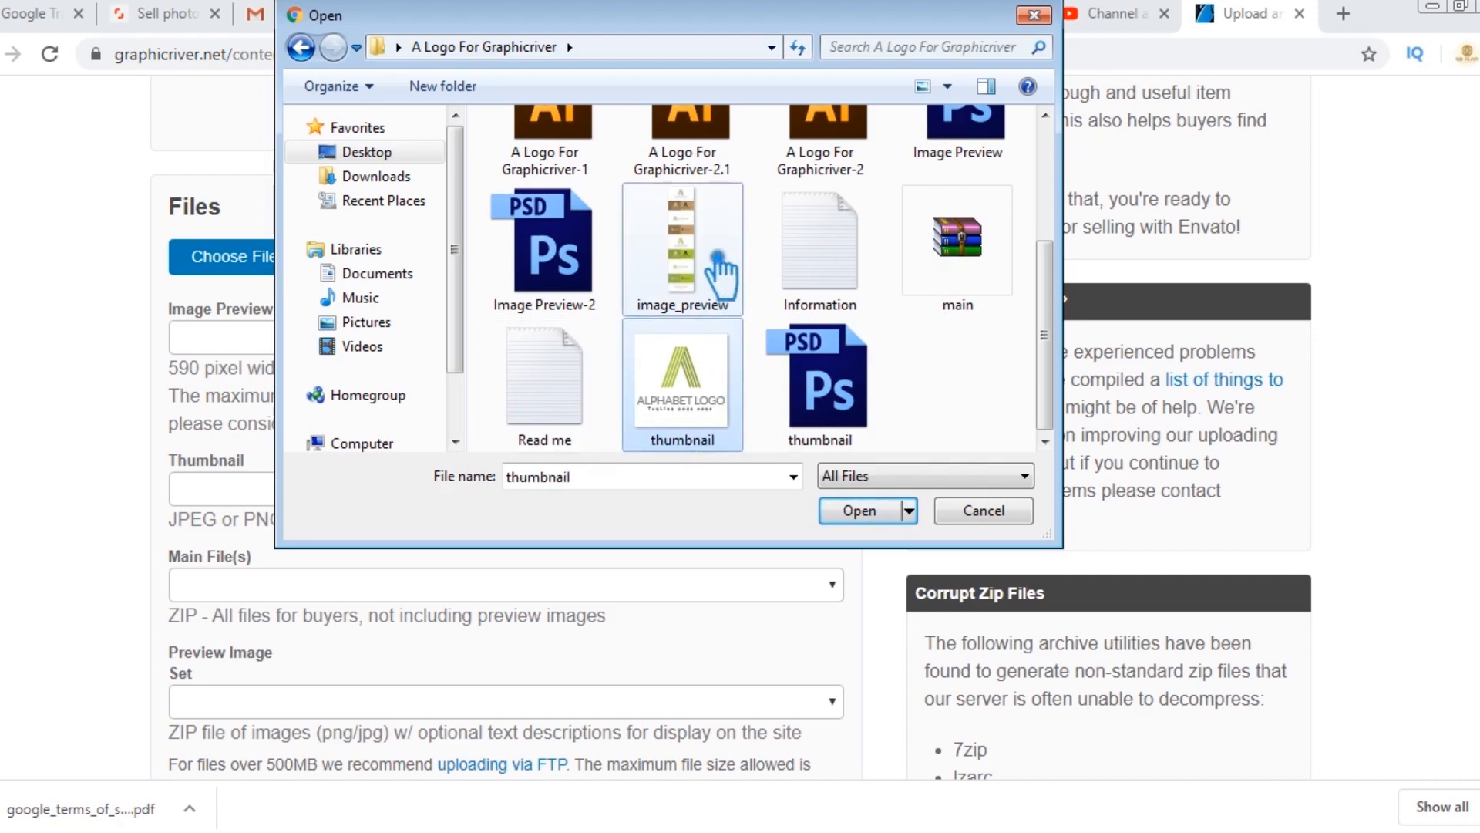
{"action": "left_click", "coordinate": [719, 274], "text": "ctrl"}
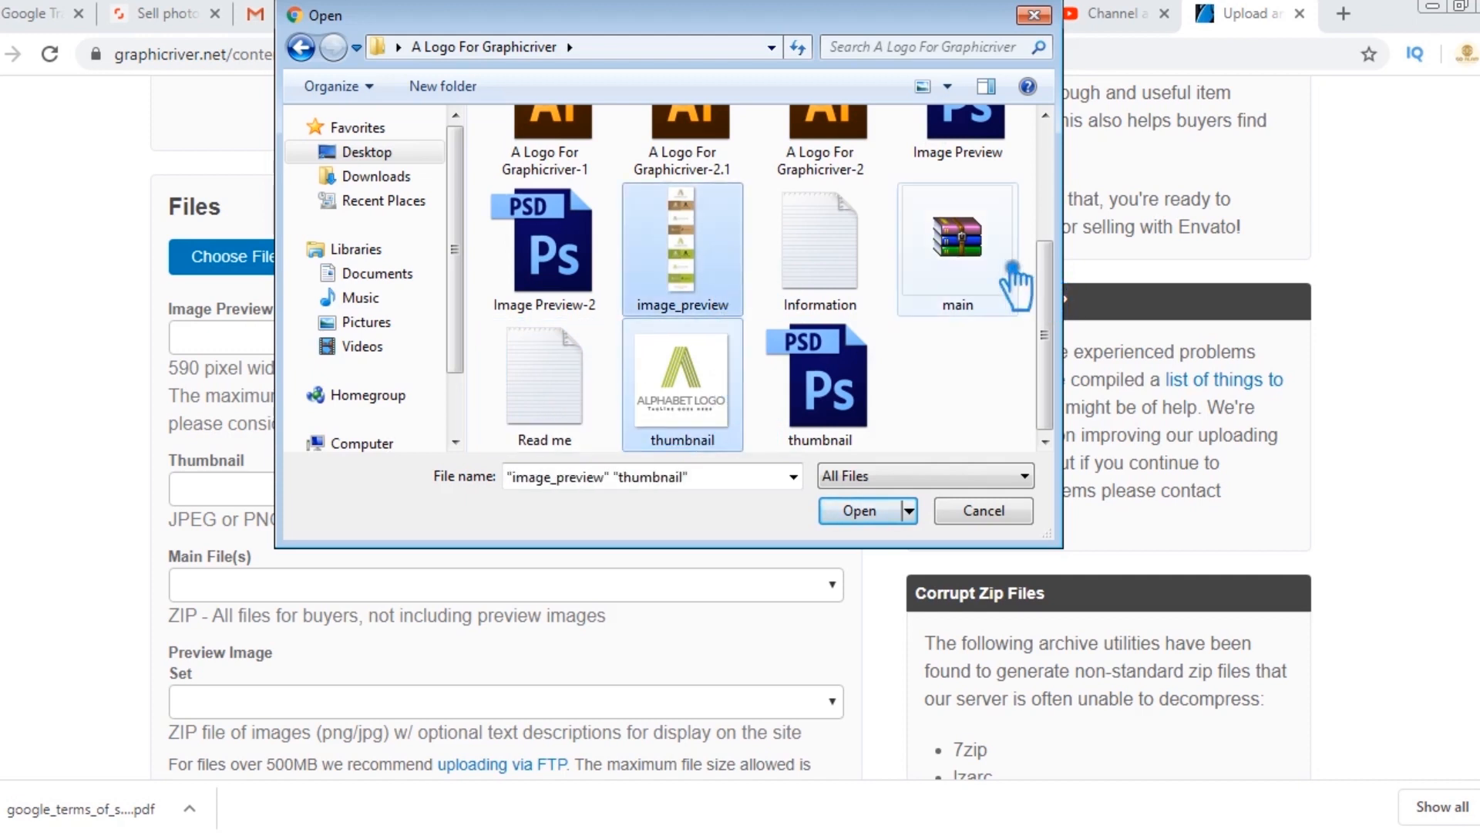
{"action": "left_click", "coordinate": [1010, 266], "text": "ctrl"}
{"action": "scroll", "coordinate": [1004, 266], "scroll_direction": "up", "scroll_amount": 1}
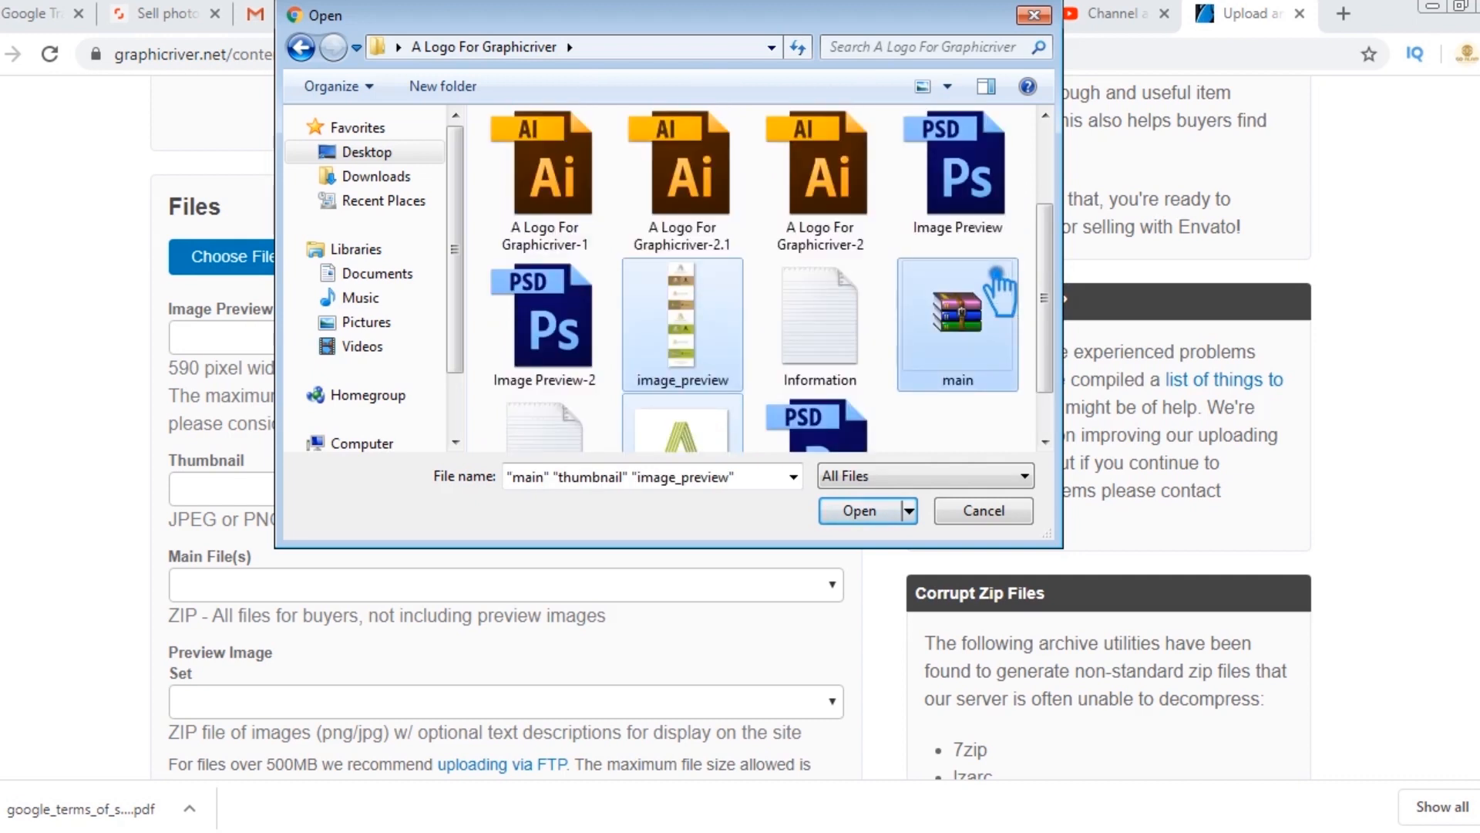
{"action": "scroll", "coordinate": [1000, 285], "scroll_direction": "down", "scroll_amount": 1}
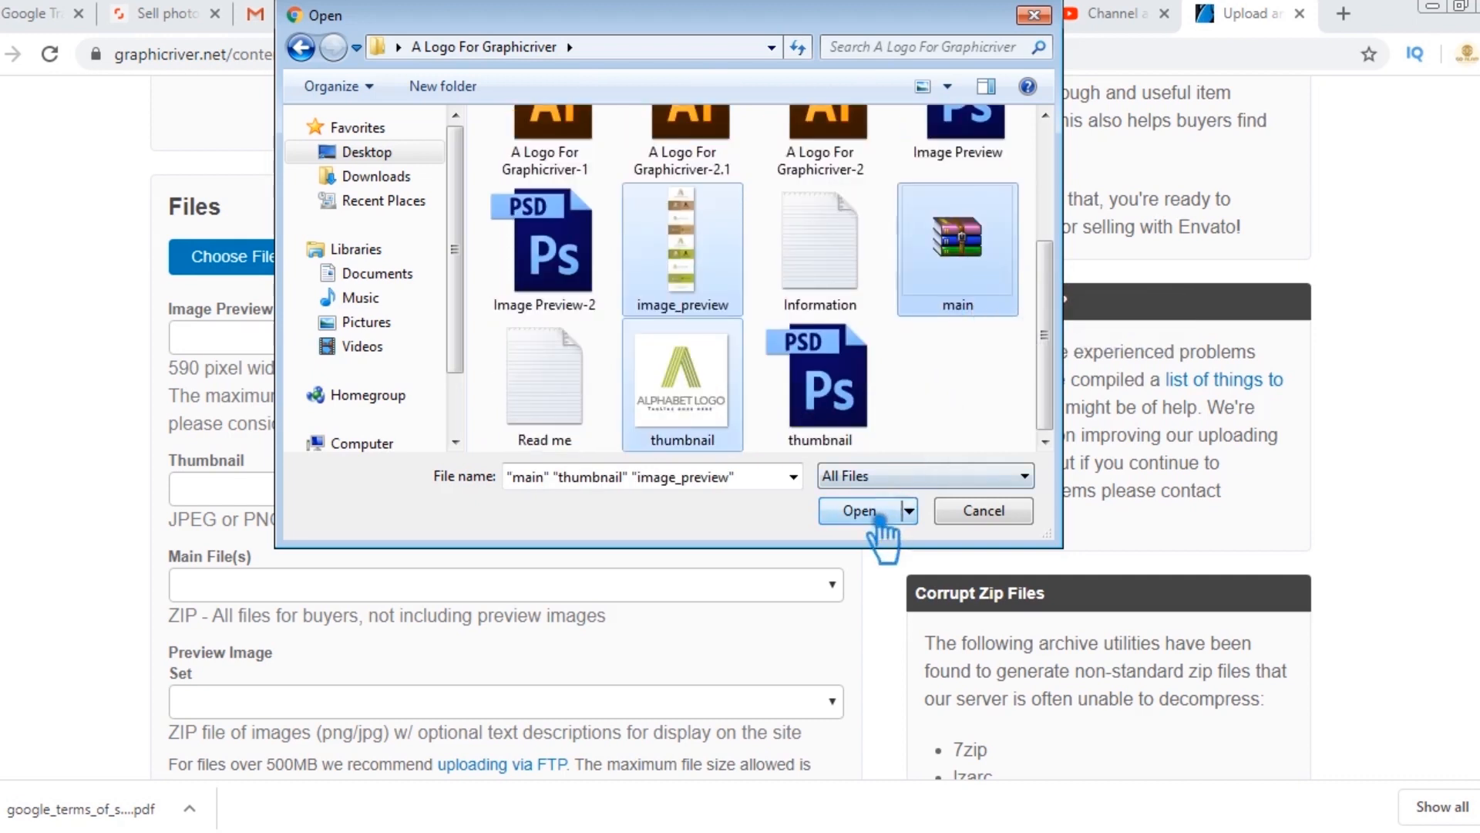
{"action": "left_click", "coordinate": [861, 512]}
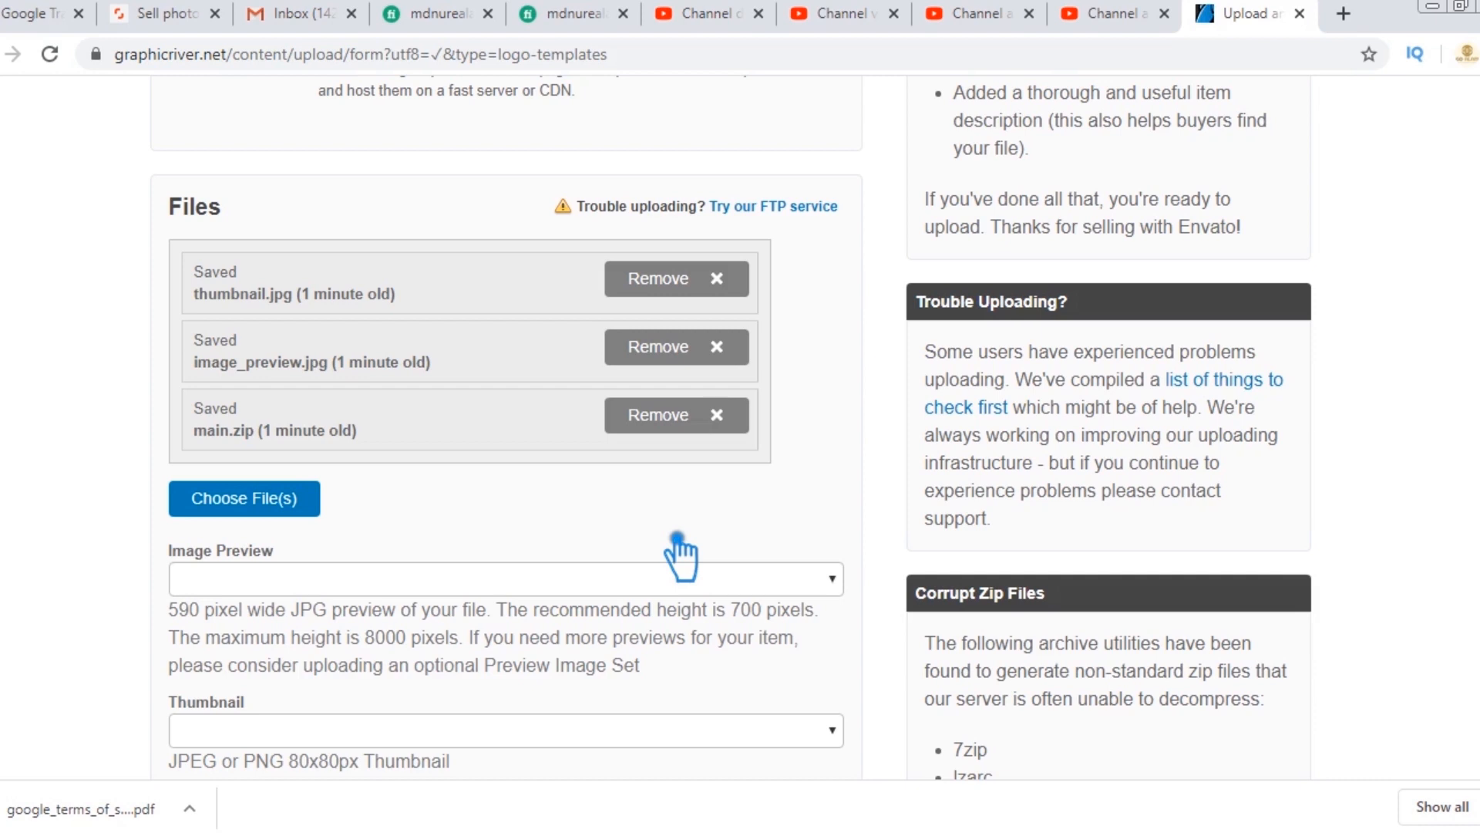
Assign image_preview.jpg as the Image Preview, thumbnail.jpg as the Thumbnail and main.zip as the Main File.
{"action": "left_click", "coordinate": [819, 580]}
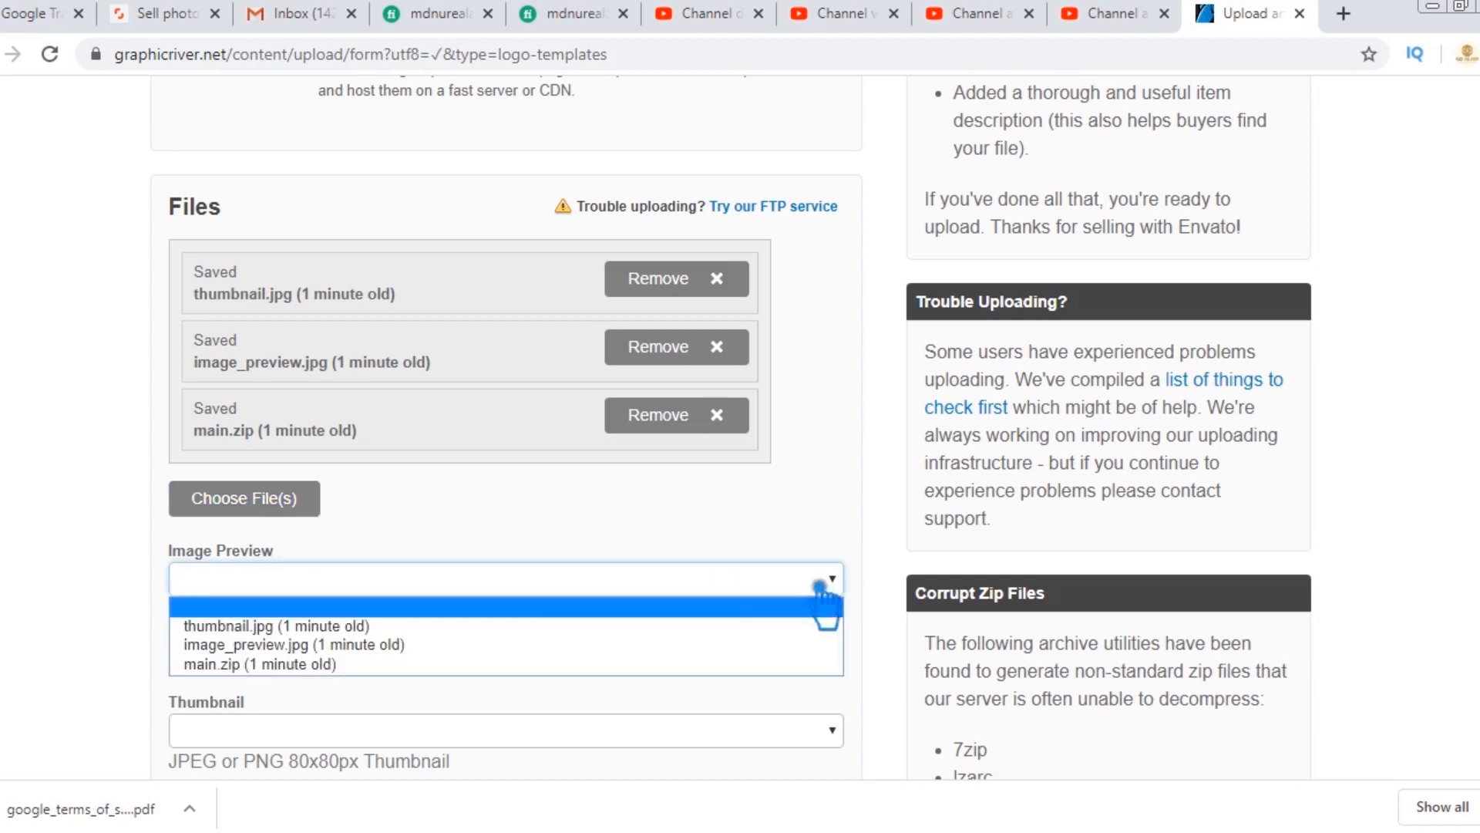
{"action": "left_click", "coordinate": [339, 647]}
{"action": "scroll", "coordinate": [771, 621], "scroll_direction": "down", "scroll_amount": 2}
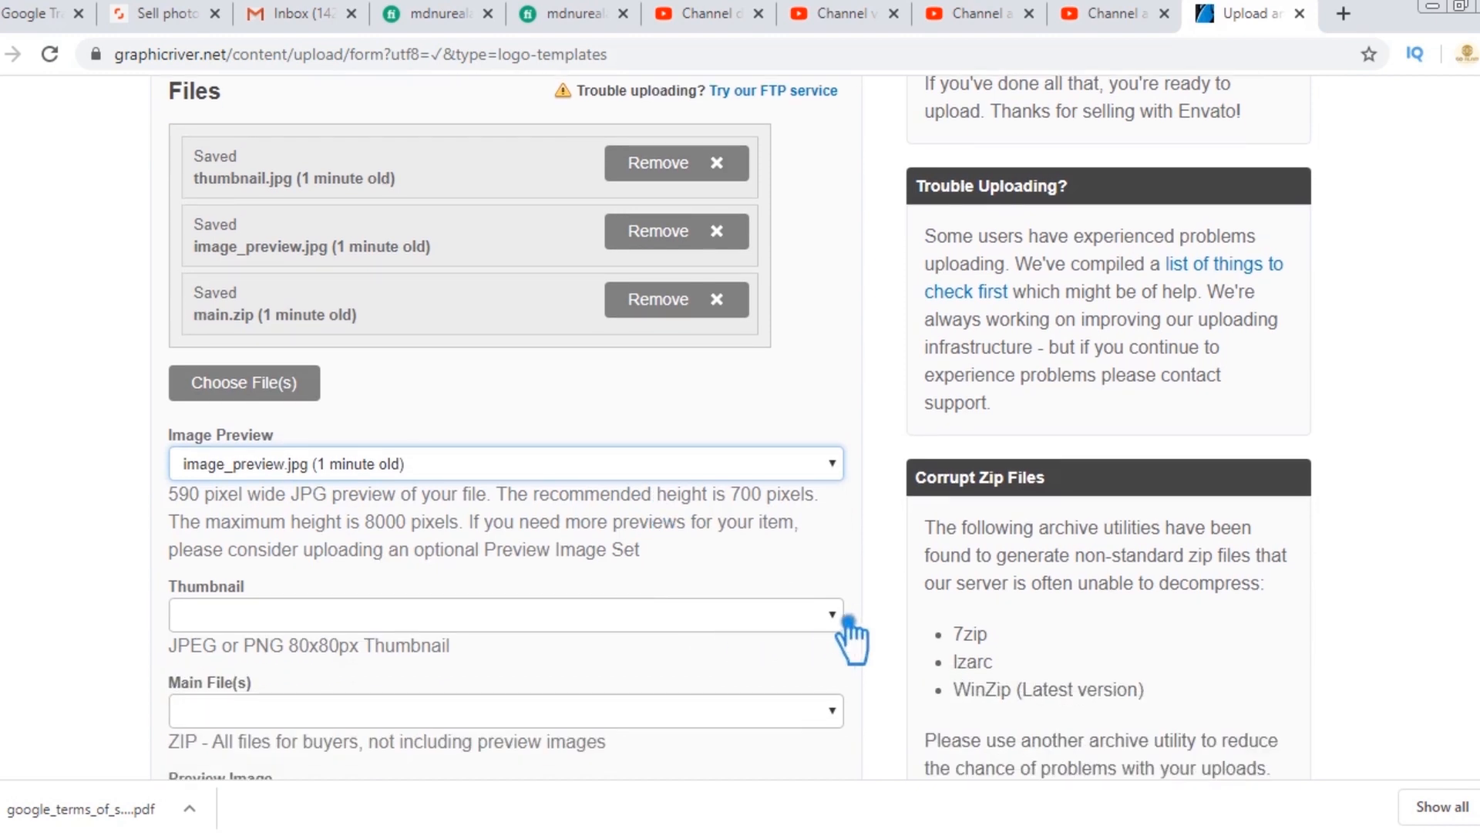
{"action": "left_click", "coordinate": [848, 622]}
{"action": "left_click", "coordinate": [327, 666]}
{"action": "scroll", "coordinate": [627, 661], "scroll_direction": "down", "scroll_amount": 2}
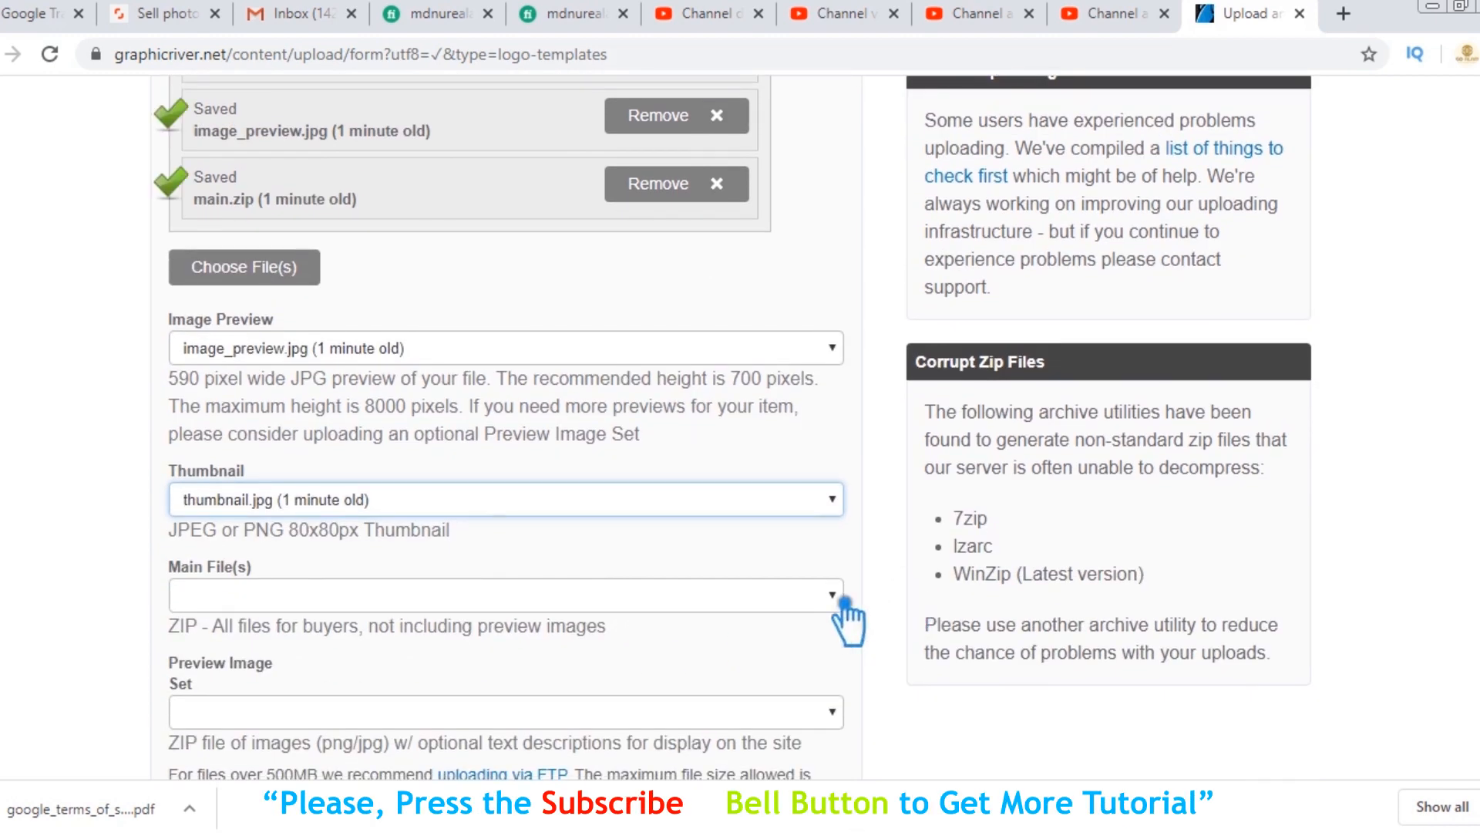
{"action": "left_click", "coordinate": [844, 602]}
{"action": "left_click", "coordinate": [276, 683]}
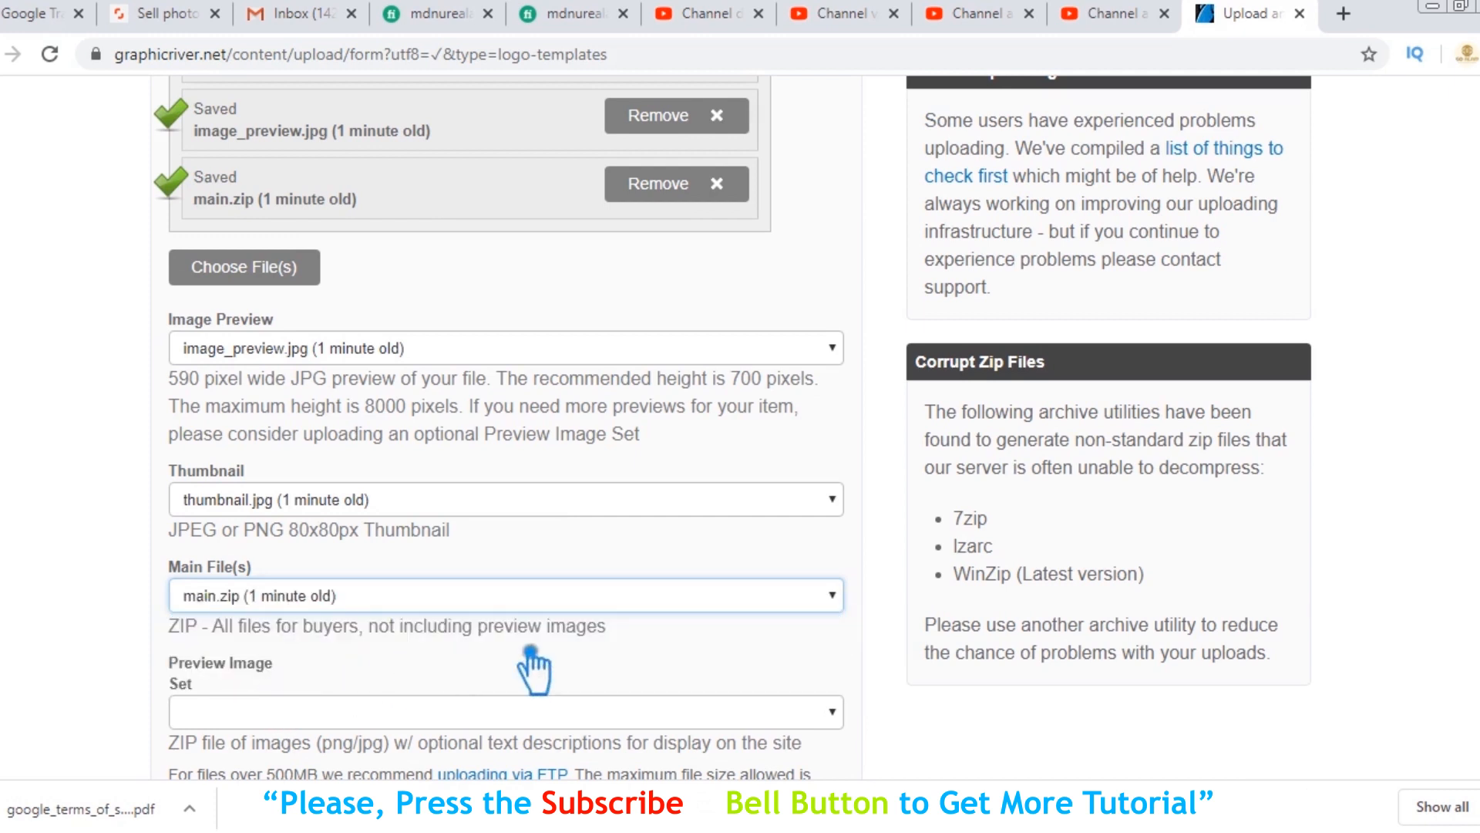
Set the item's category to Logo Templates in the Category & Attributes section.
{"action": "scroll", "coordinate": [914, 721], "scroll_direction": "down", "scroll_amount": 2}
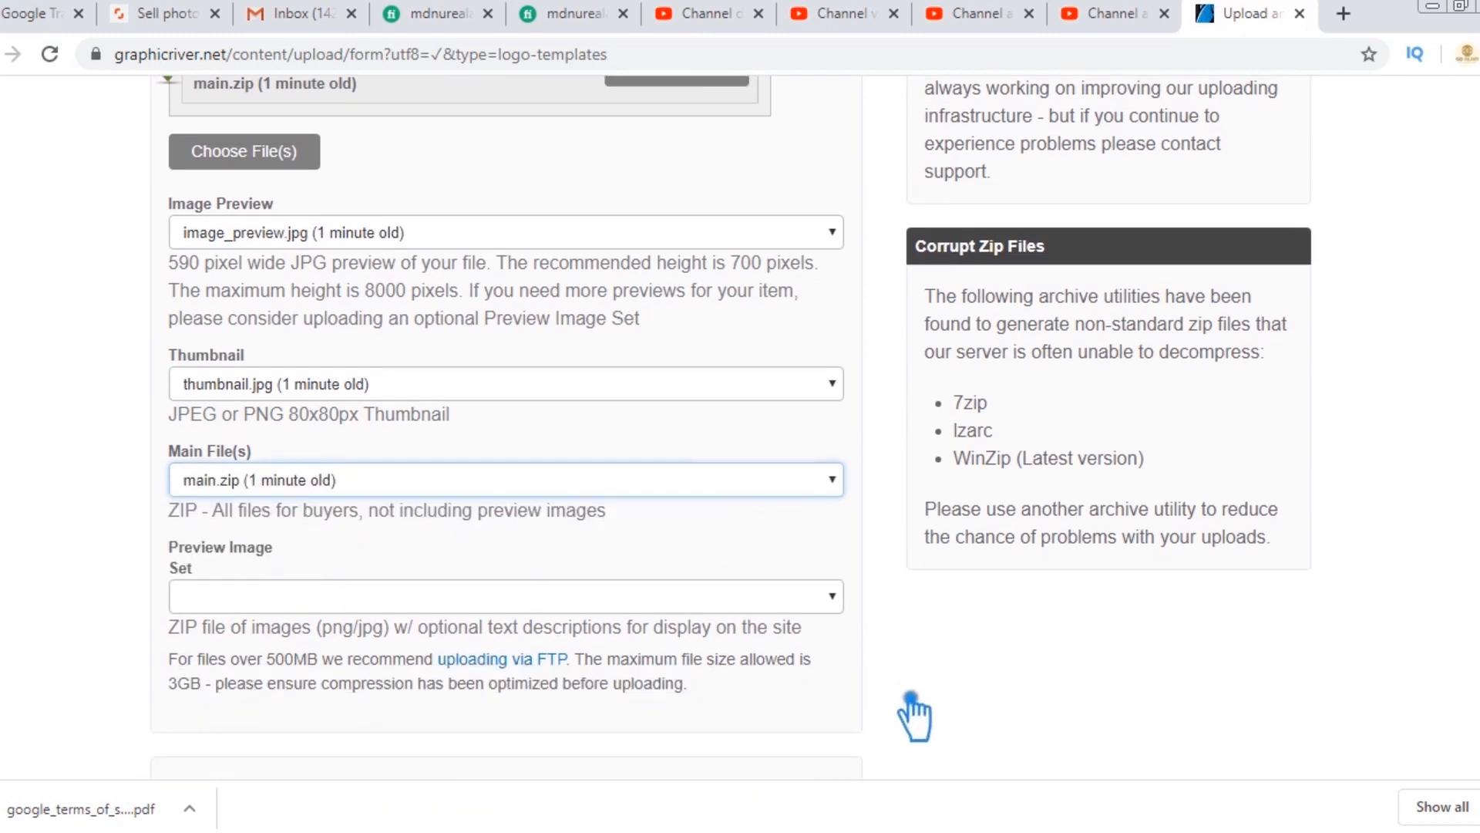
{"action": "scroll", "coordinate": [913, 717], "scroll_direction": "down", "scroll_amount": 5}
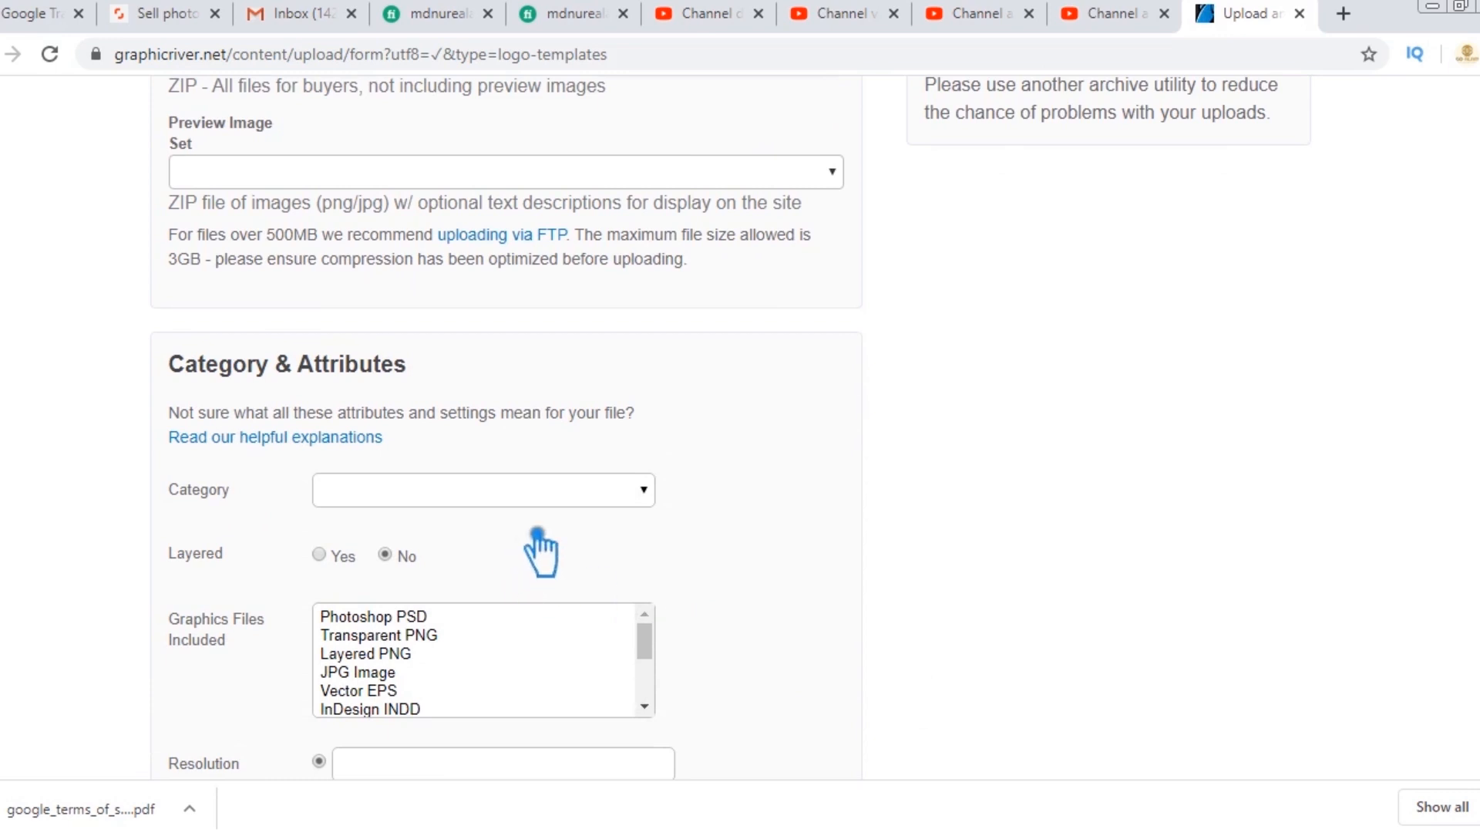
{"action": "left_click", "coordinate": [669, 499]}
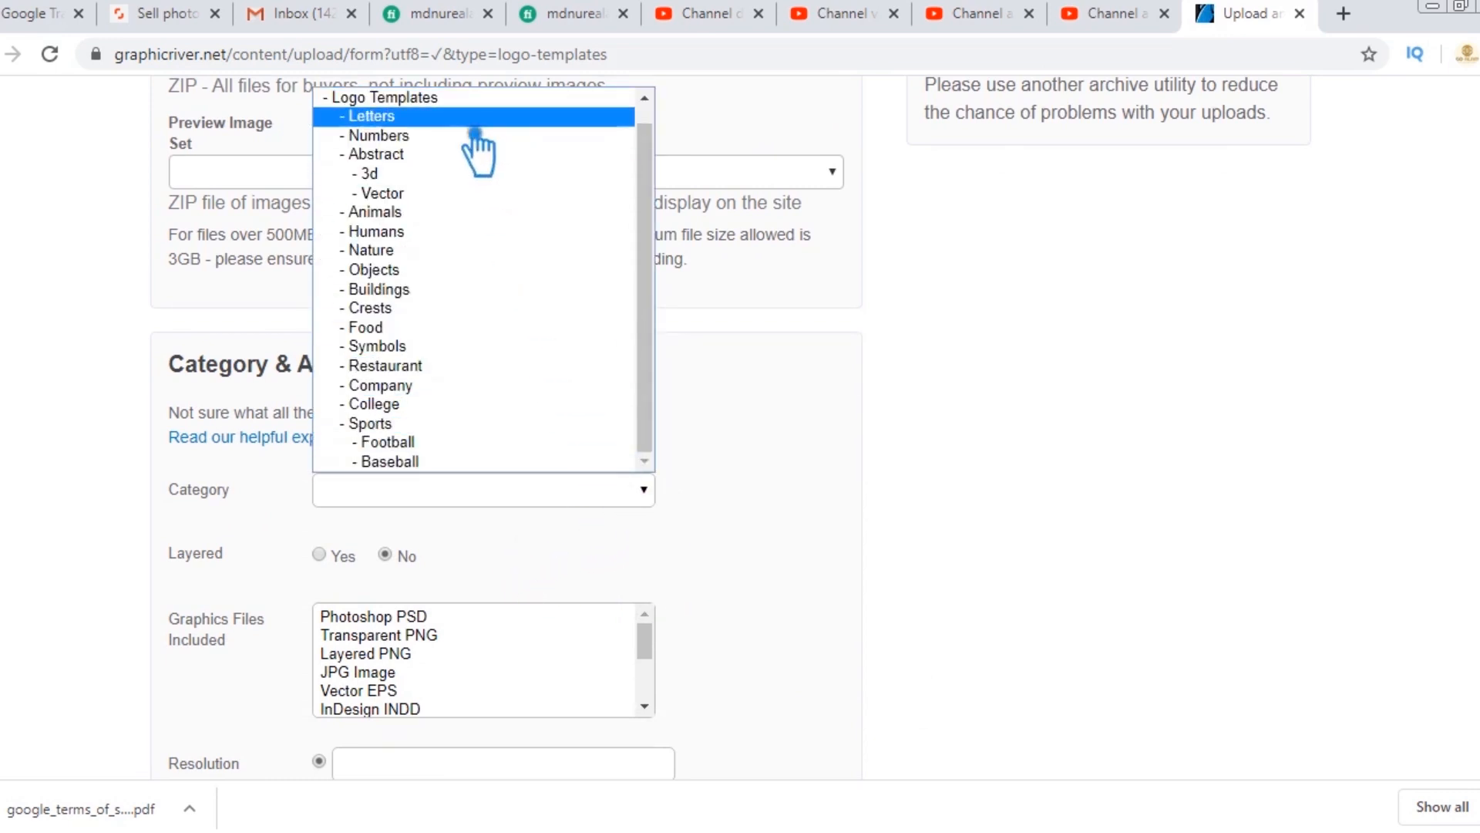
{"action": "scroll", "coordinate": [478, 139], "scroll_direction": "up", "scroll_amount": 1}
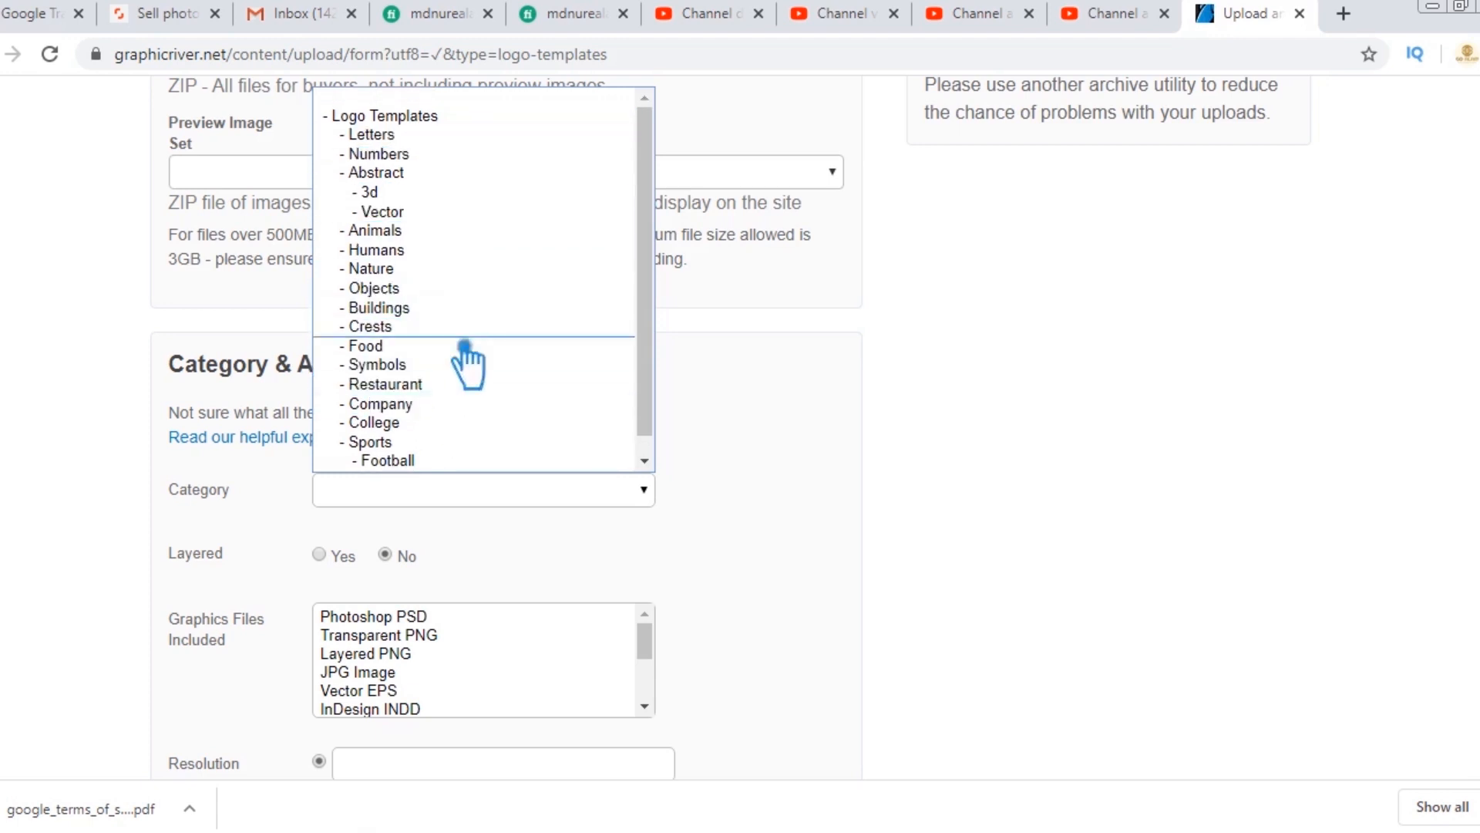
{"action": "left_click", "coordinate": [447, 118]}
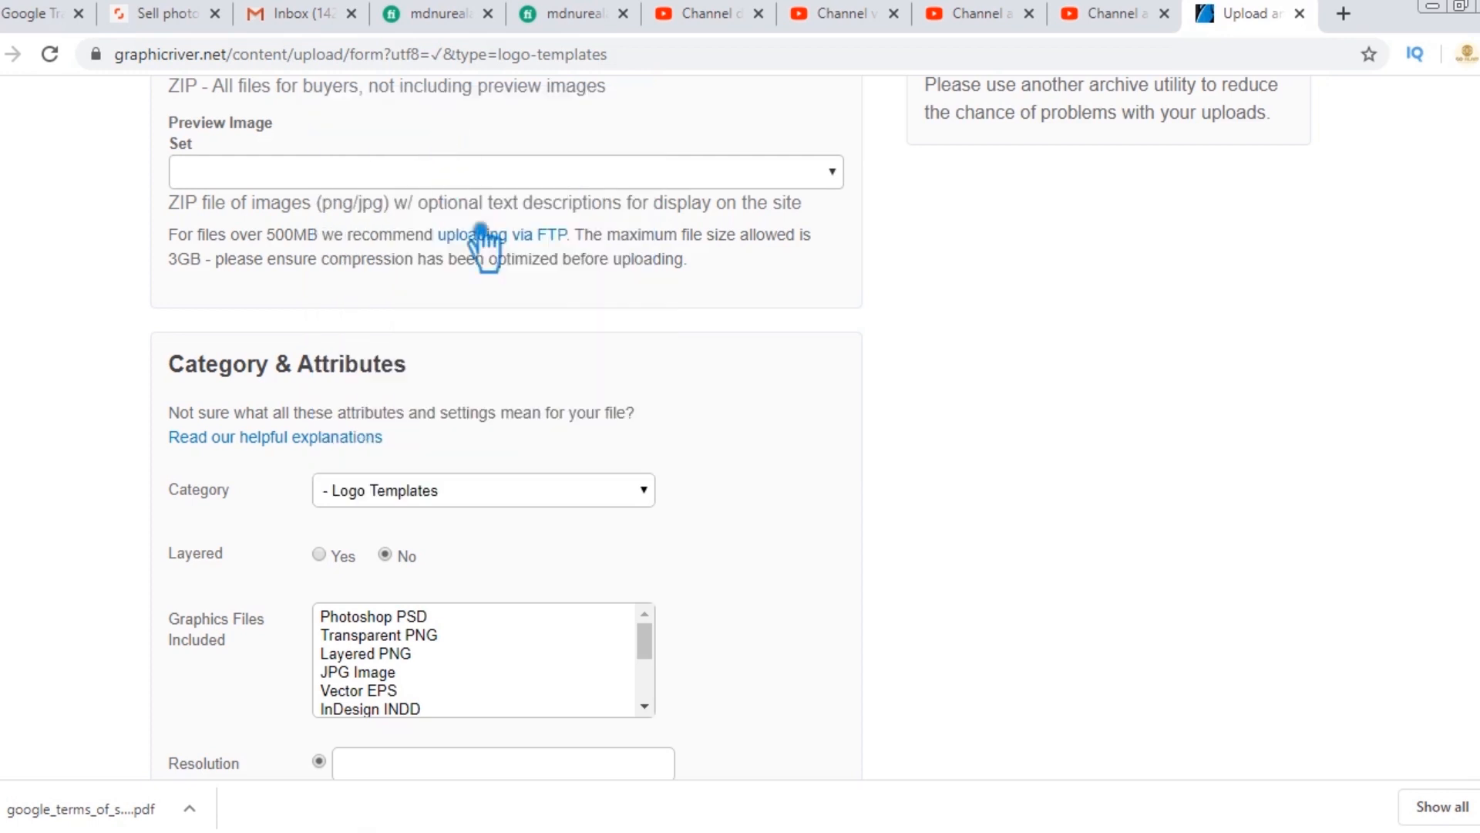
Select Vector EPS and AI Illustrator as the included graphics files and set the resolution to Resizable.
{"action": "scroll", "coordinate": [763, 532], "scroll_direction": "down", "scroll_amount": 3}
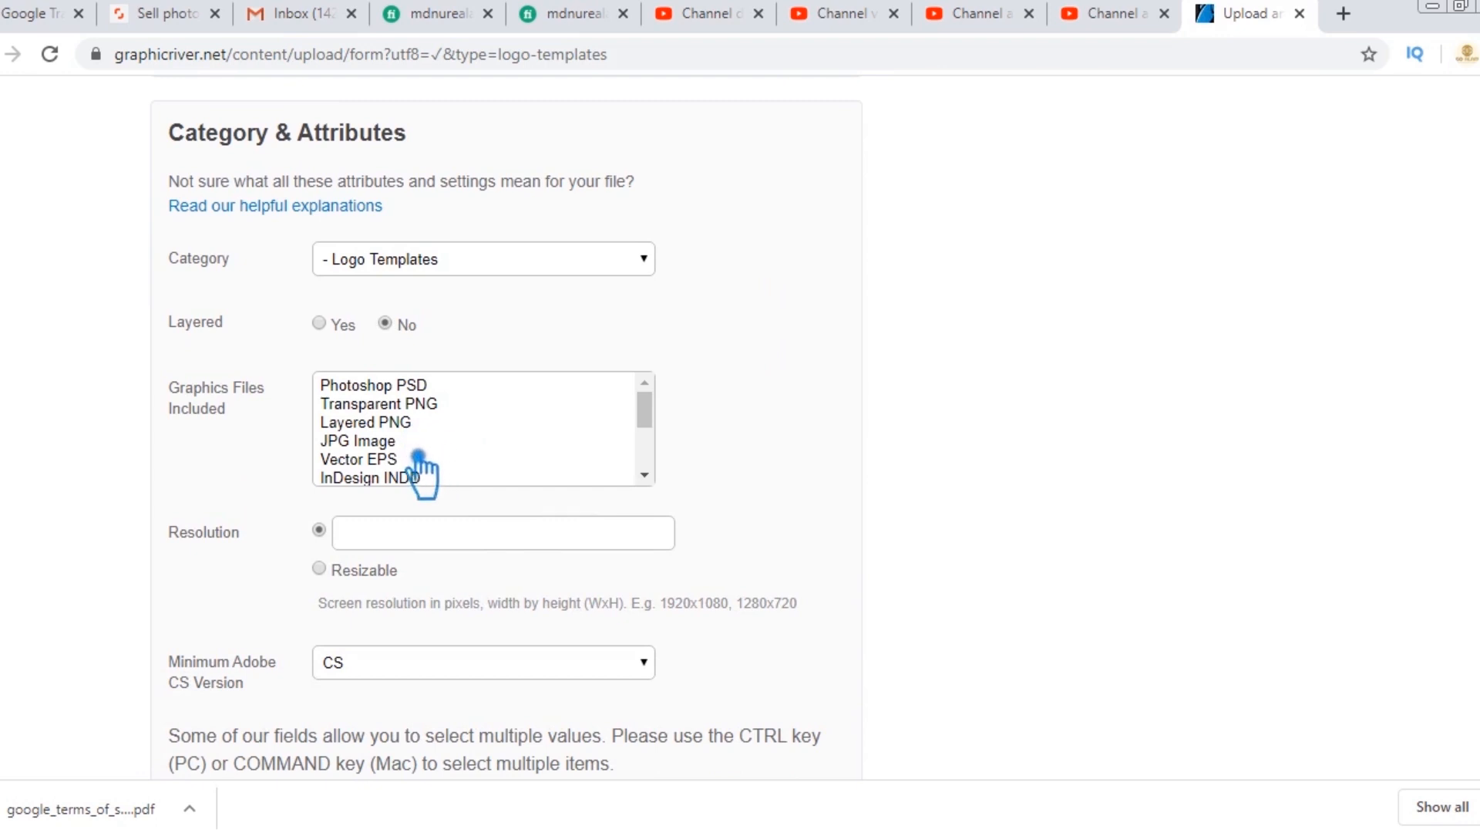
{"action": "scroll", "coordinate": [419, 456], "scroll_direction": "down", "scroll_amount": 1}
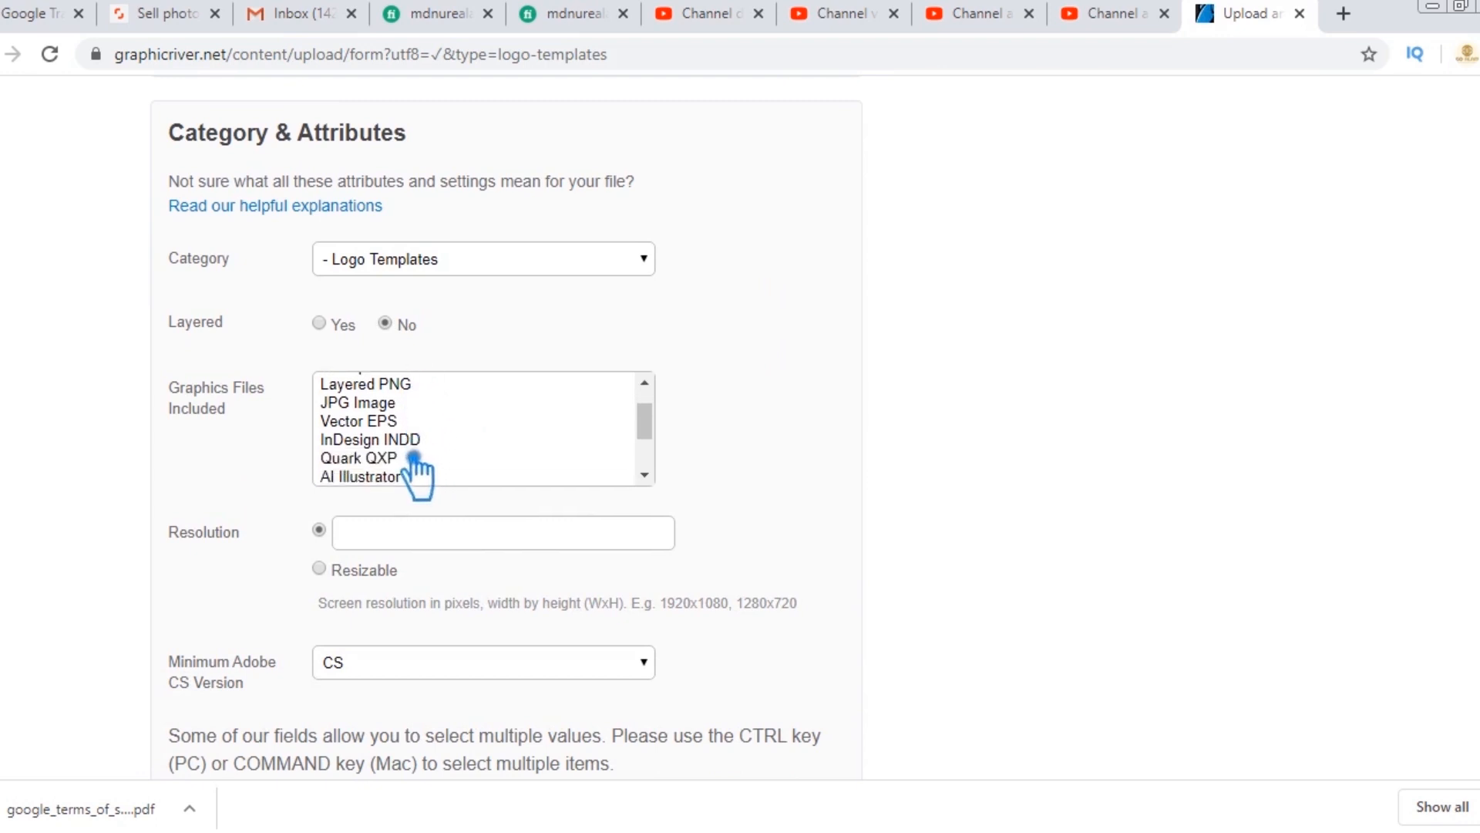
{"action": "left_click", "coordinate": [377, 426]}
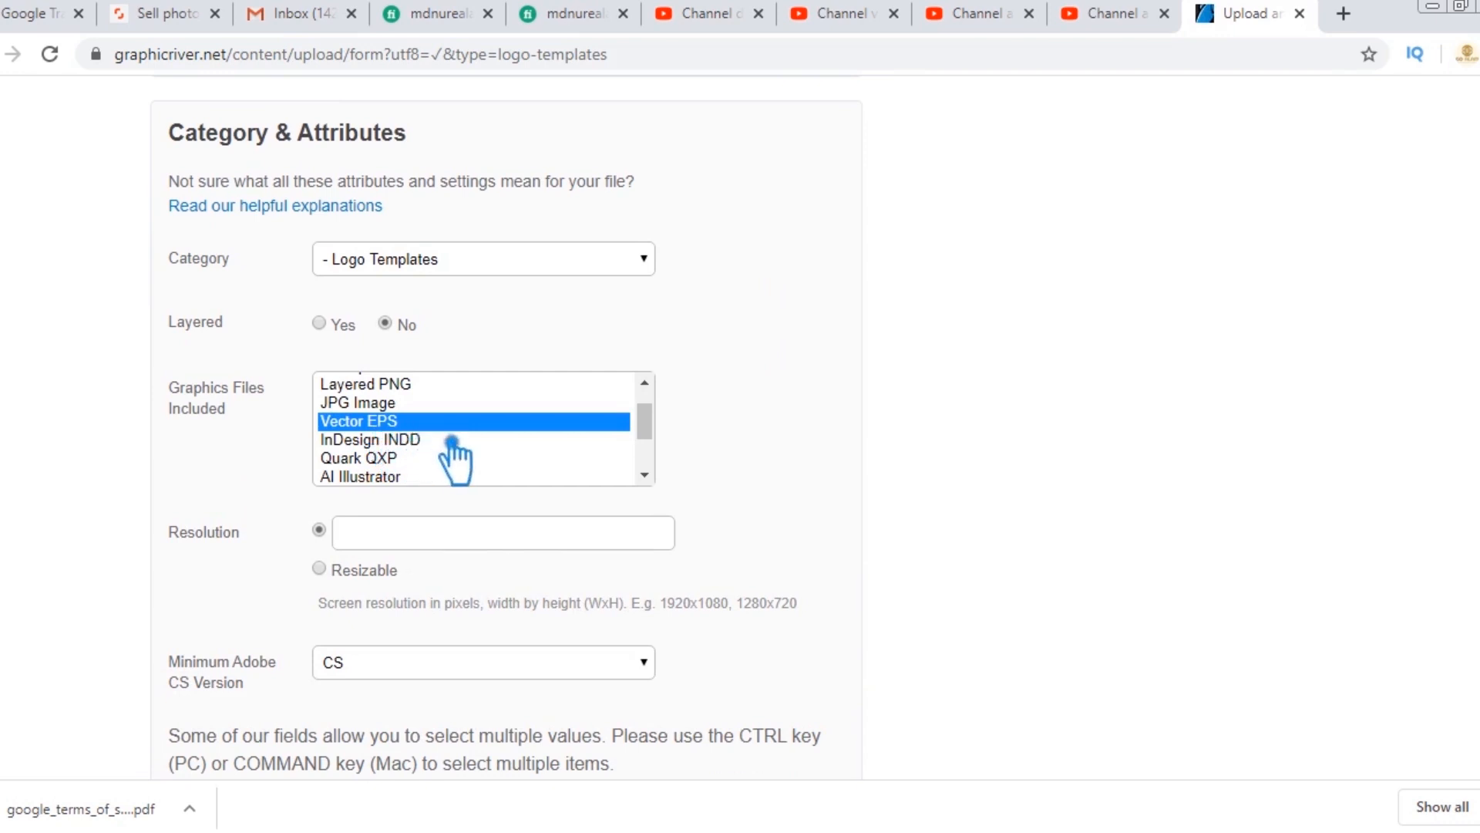
{"action": "scroll", "coordinate": [451, 458], "scroll_direction": "down", "scroll_amount": 1}
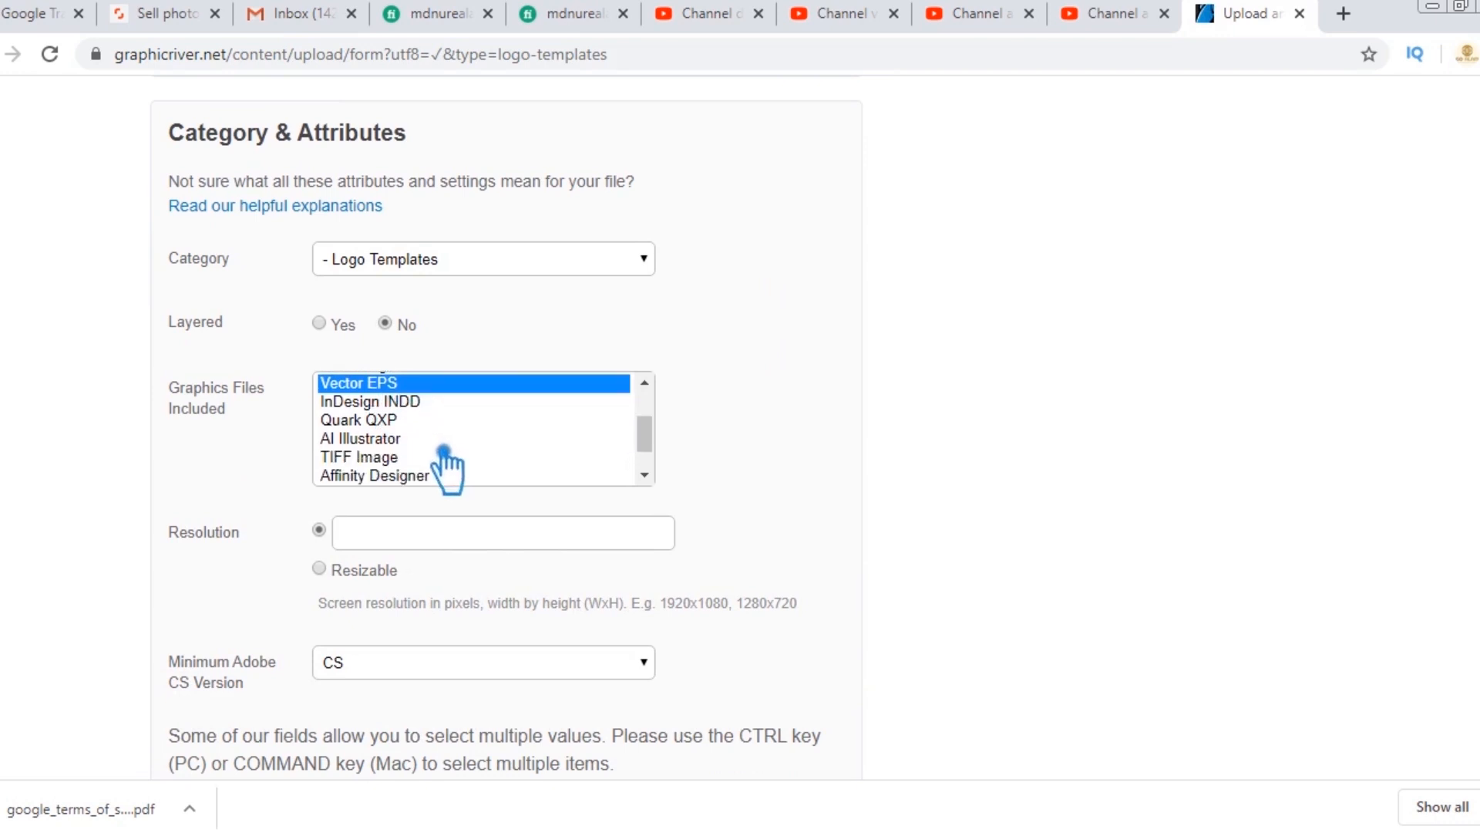
{"action": "left_click", "coordinate": [384, 443], "text": "ctrl"}
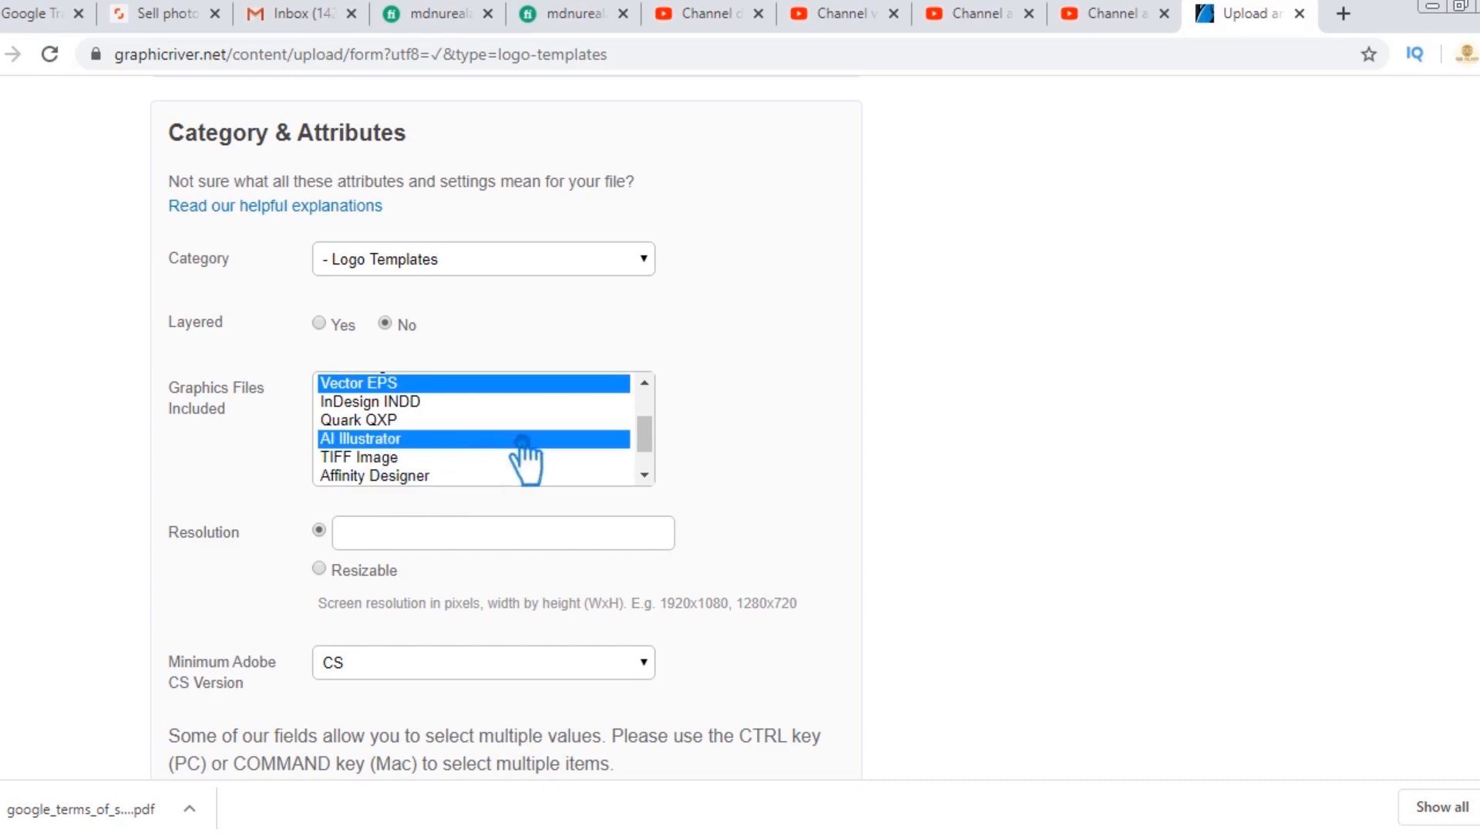
{"action": "scroll", "coordinate": [519, 449], "scroll_direction": "down", "scroll_amount": 1}
{"action": "scroll", "coordinate": [519, 448], "scroll_direction": "down", "scroll_amount": 1}
{"action": "scroll", "coordinate": [519, 455], "scroll_direction": "up", "scroll_amount": 2}
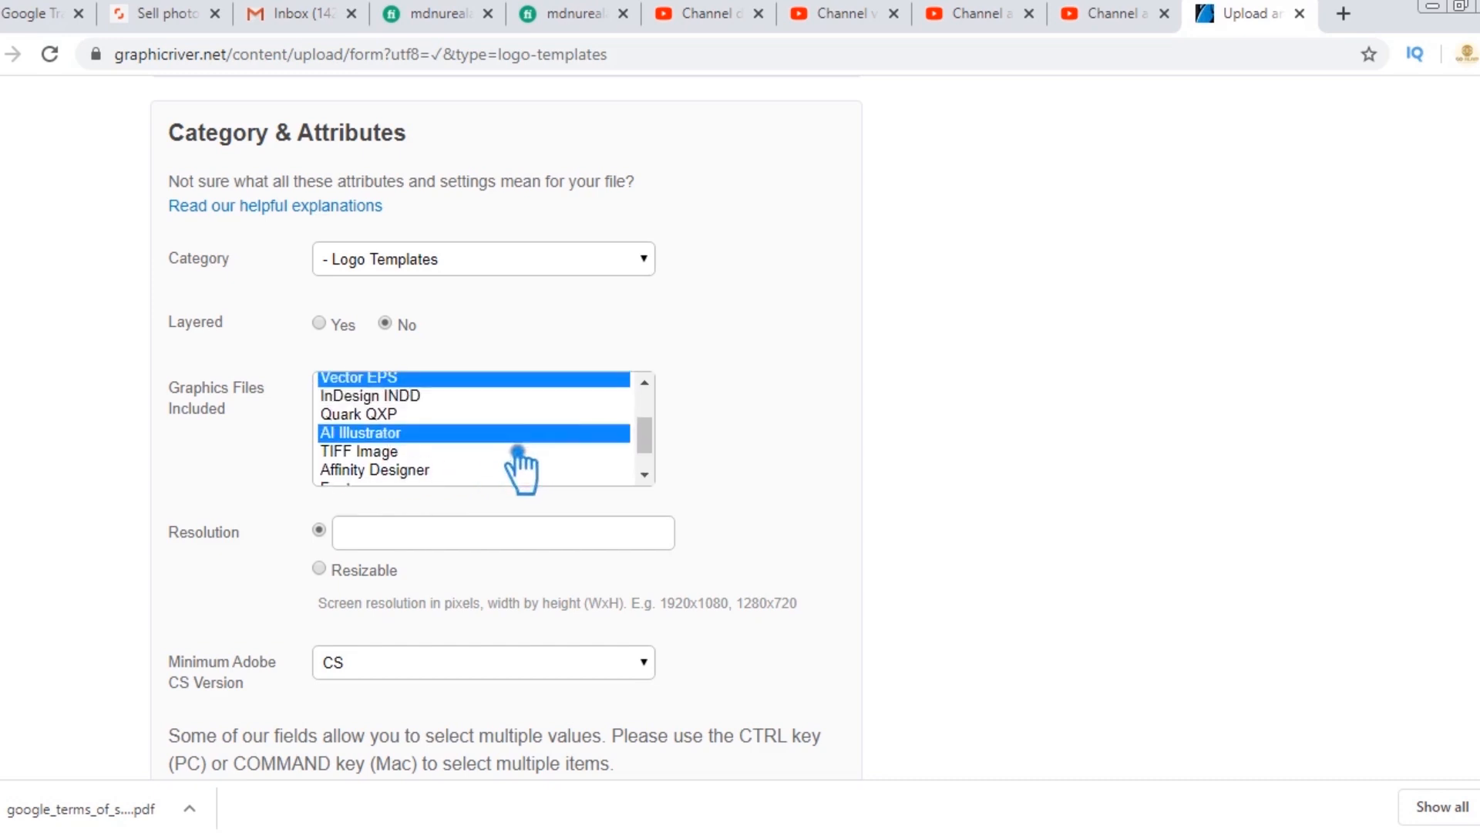
{"action": "scroll", "coordinate": [524, 454], "scroll_direction": "up", "scroll_amount": 1}
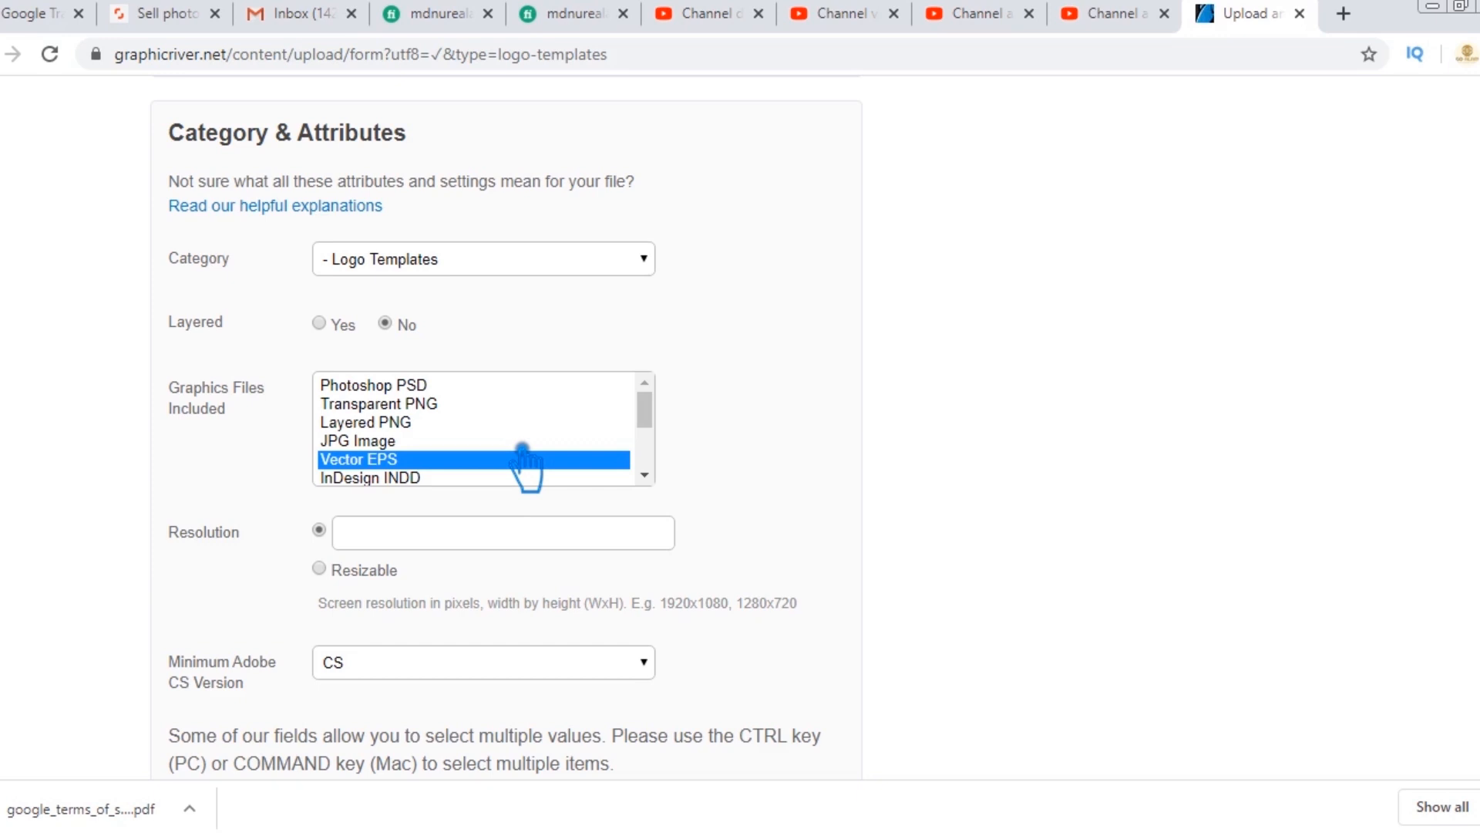
{"action": "scroll", "coordinate": [523, 451], "scroll_direction": "down", "scroll_amount": 2}
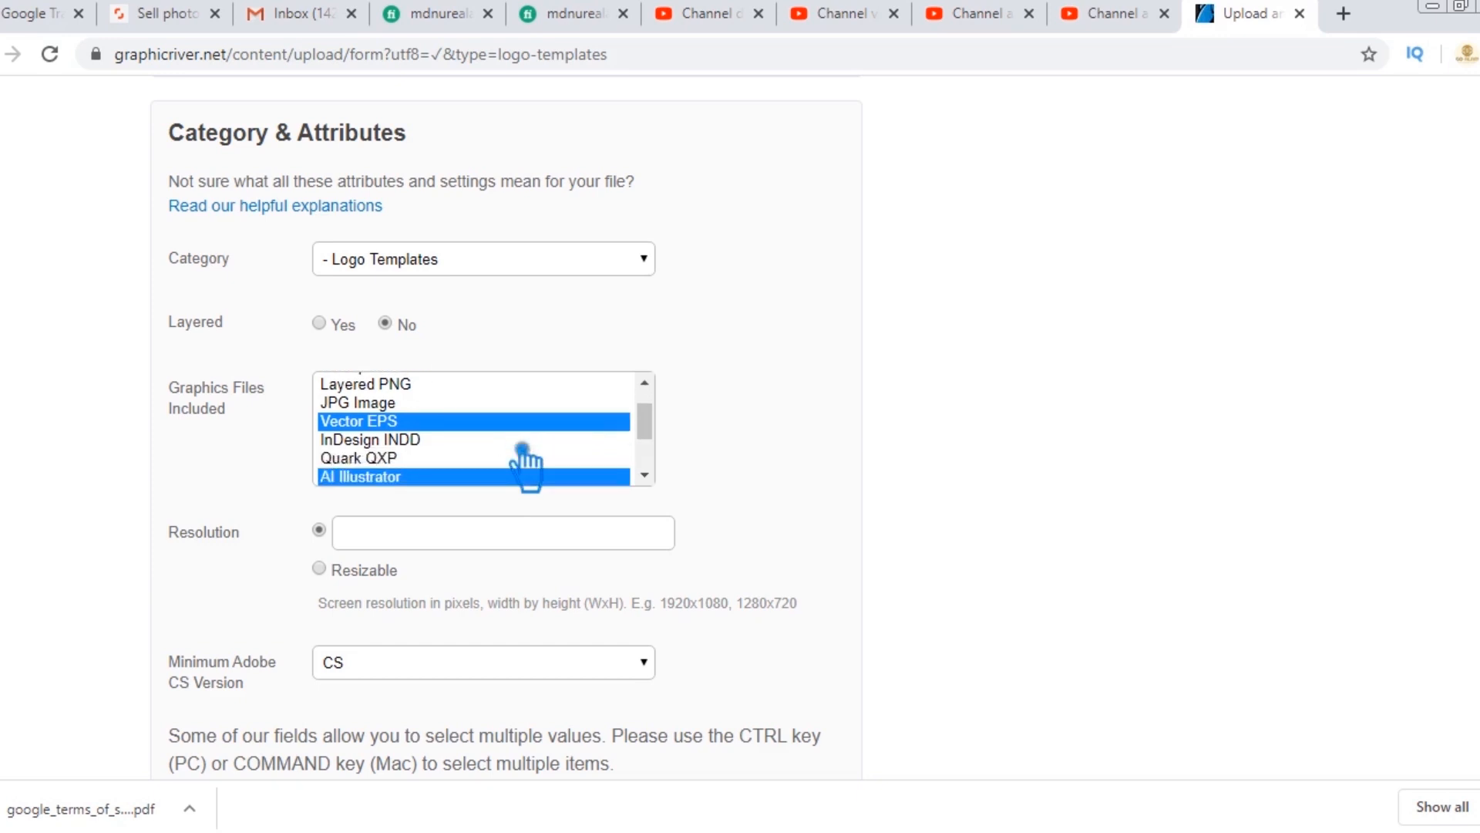
{"action": "left_click", "coordinate": [523, 439], "text": "ctrl"}
{"action": "scroll", "coordinate": [734, 500], "scroll_direction": "down", "scroll_amount": 1}
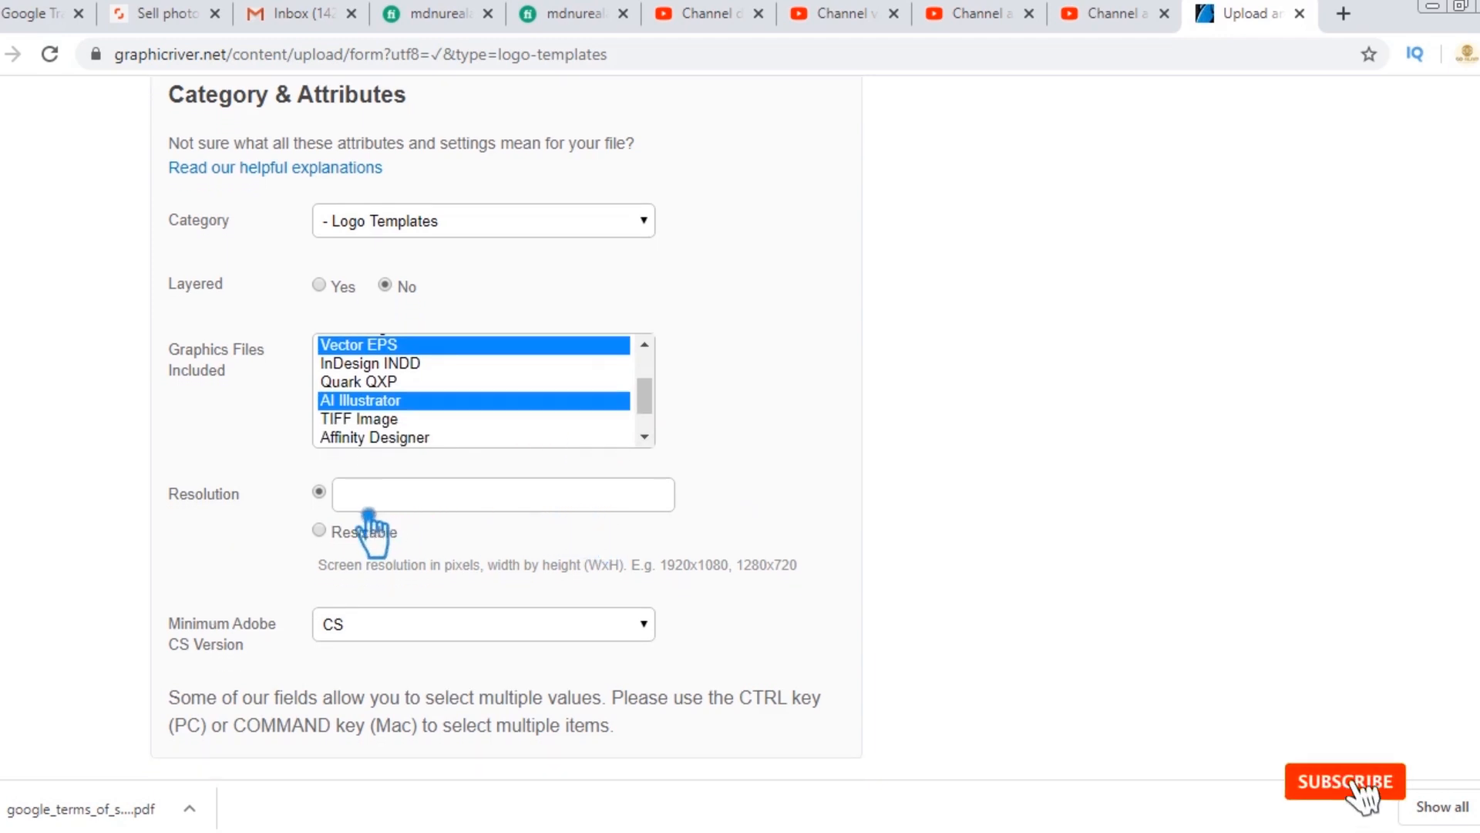
{"action": "left_click", "coordinate": [342, 532]}
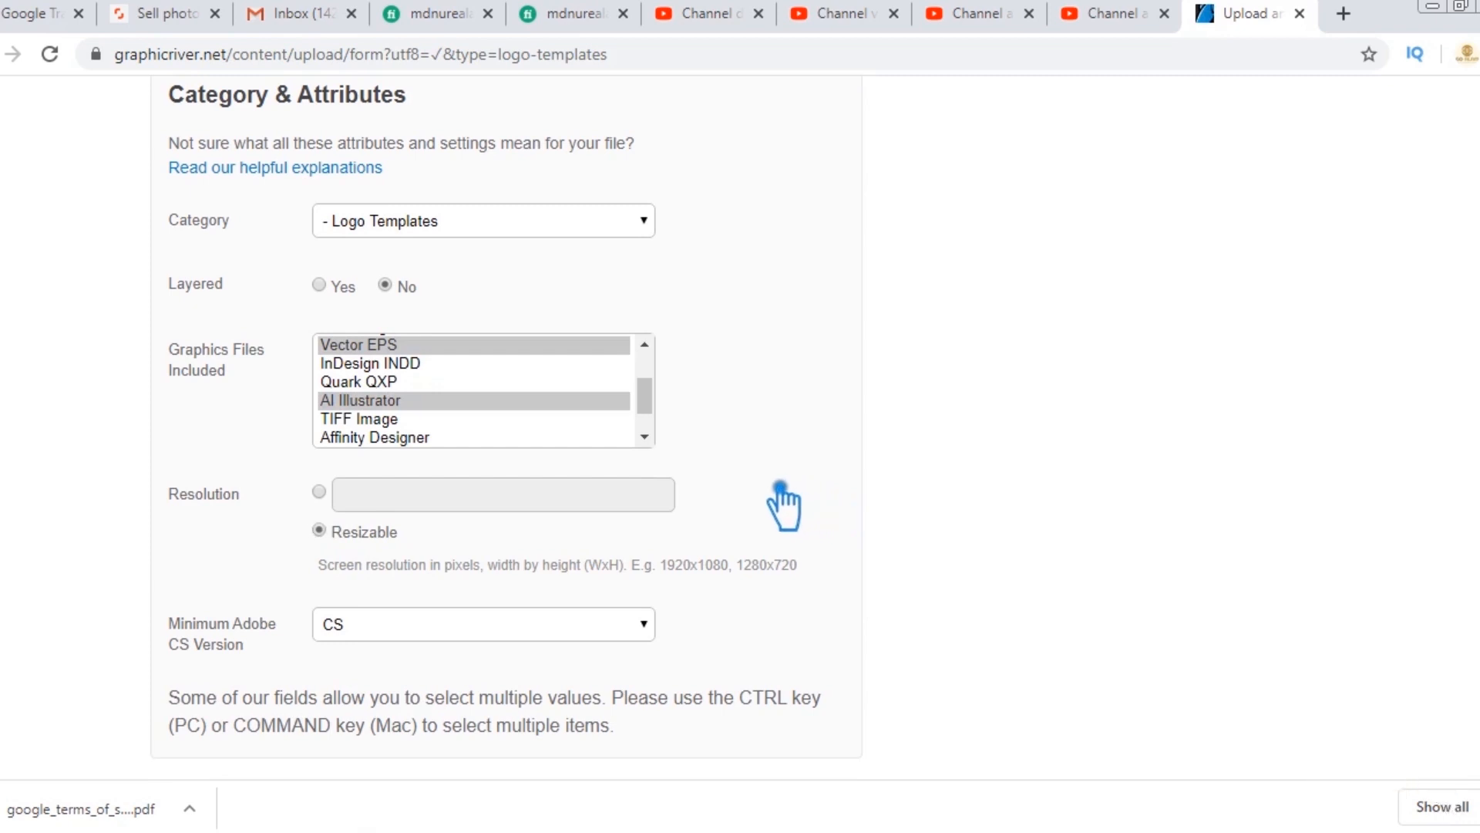
Enter the tags a alphabet, alphabet logo, a letter logo, a logo design, letter logo, logo design, alphabet, logo, initial letter logo.
{"action": "scroll", "coordinate": [778, 488], "scroll_direction": "down", "scroll_amount": 5}
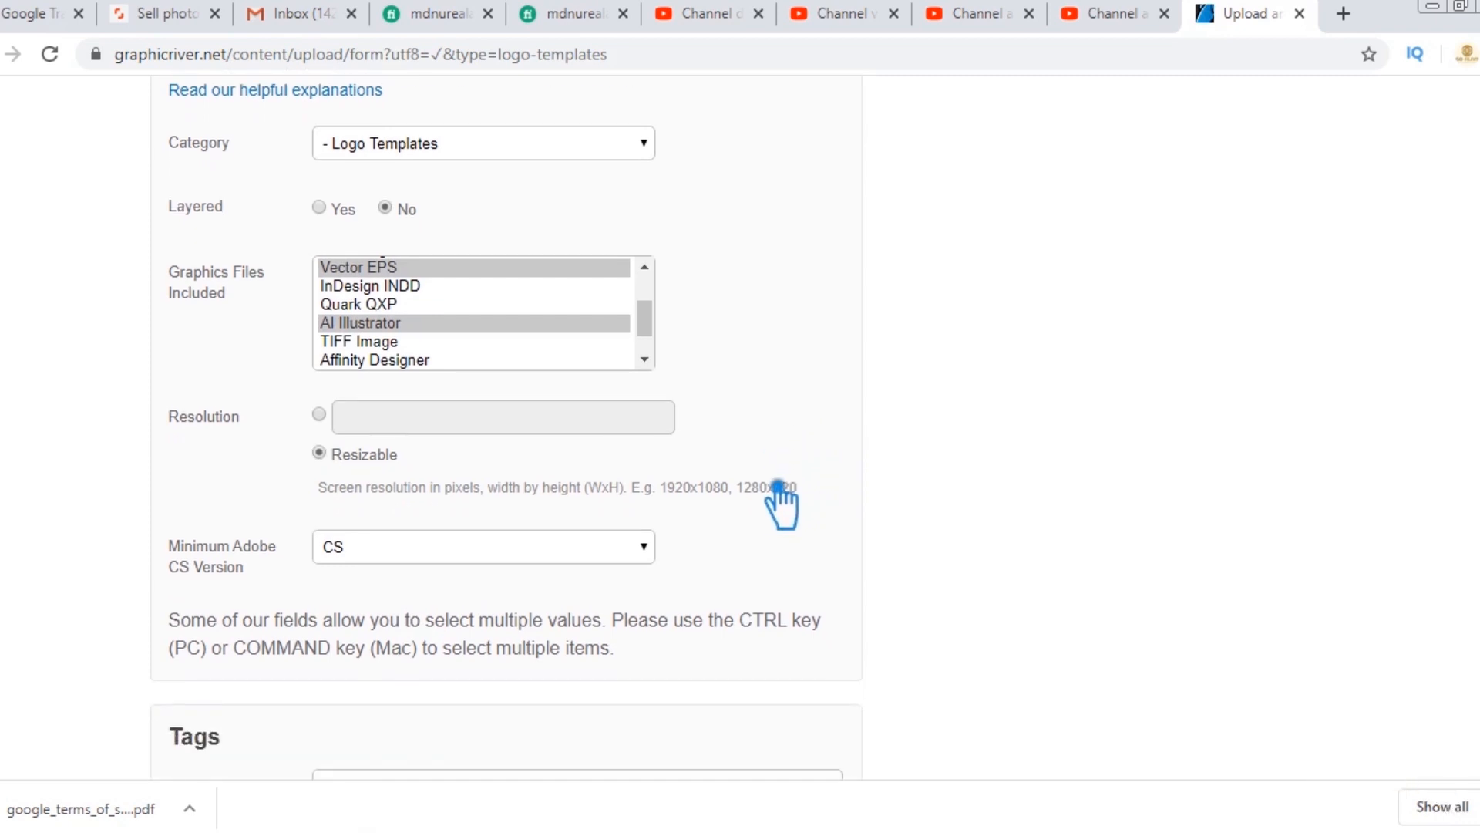
{"action": "scroll", "coordinate": [780, 473], "scroll_direction": "down", "scroll_amount": 1}
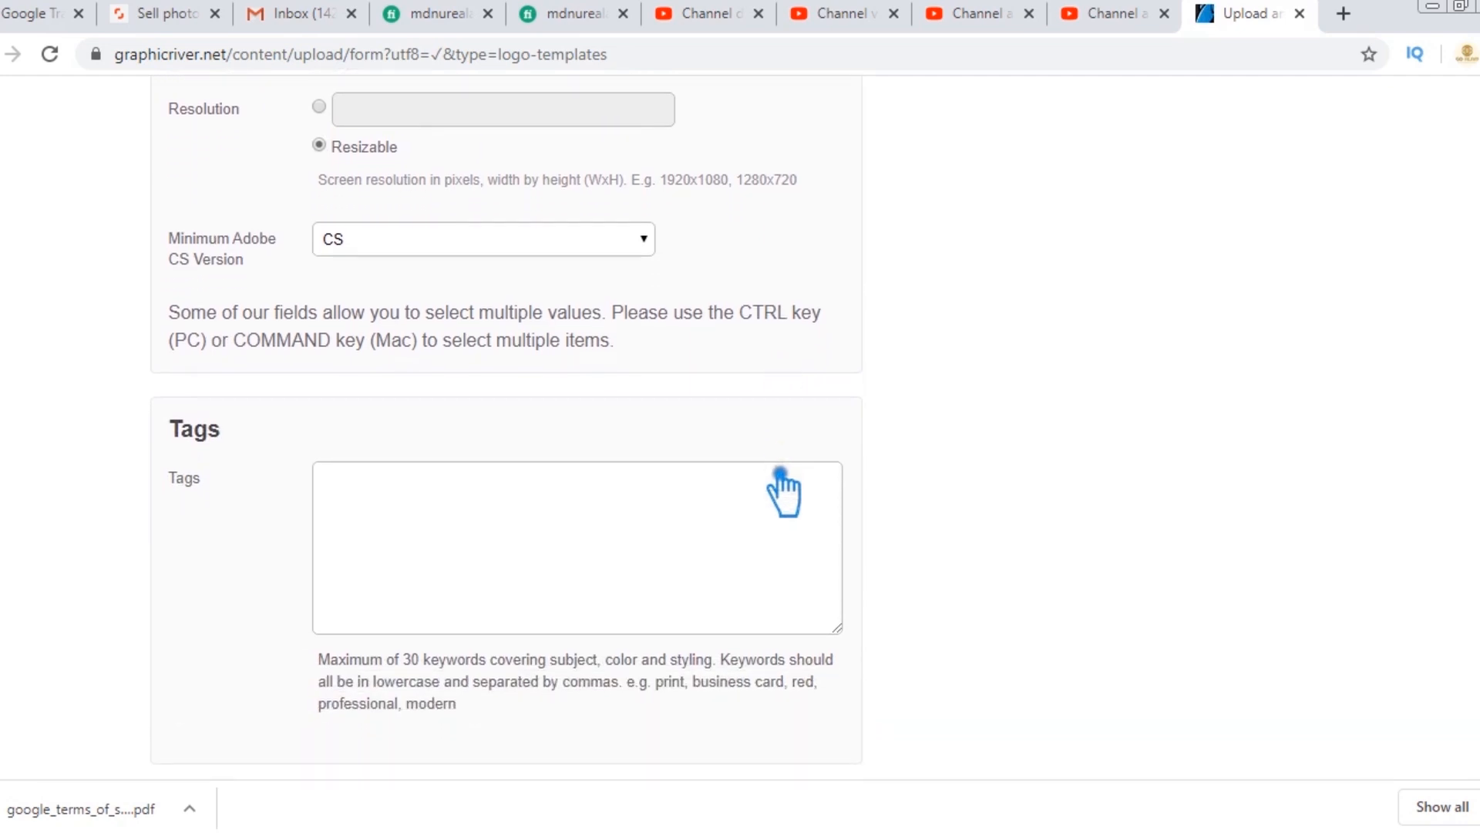
{"action": "left_click", "coordinate": [568, 511]}
{"action": "type", "text": "a alphabet"}
{"action": "type", "text": ", alphabet l"}
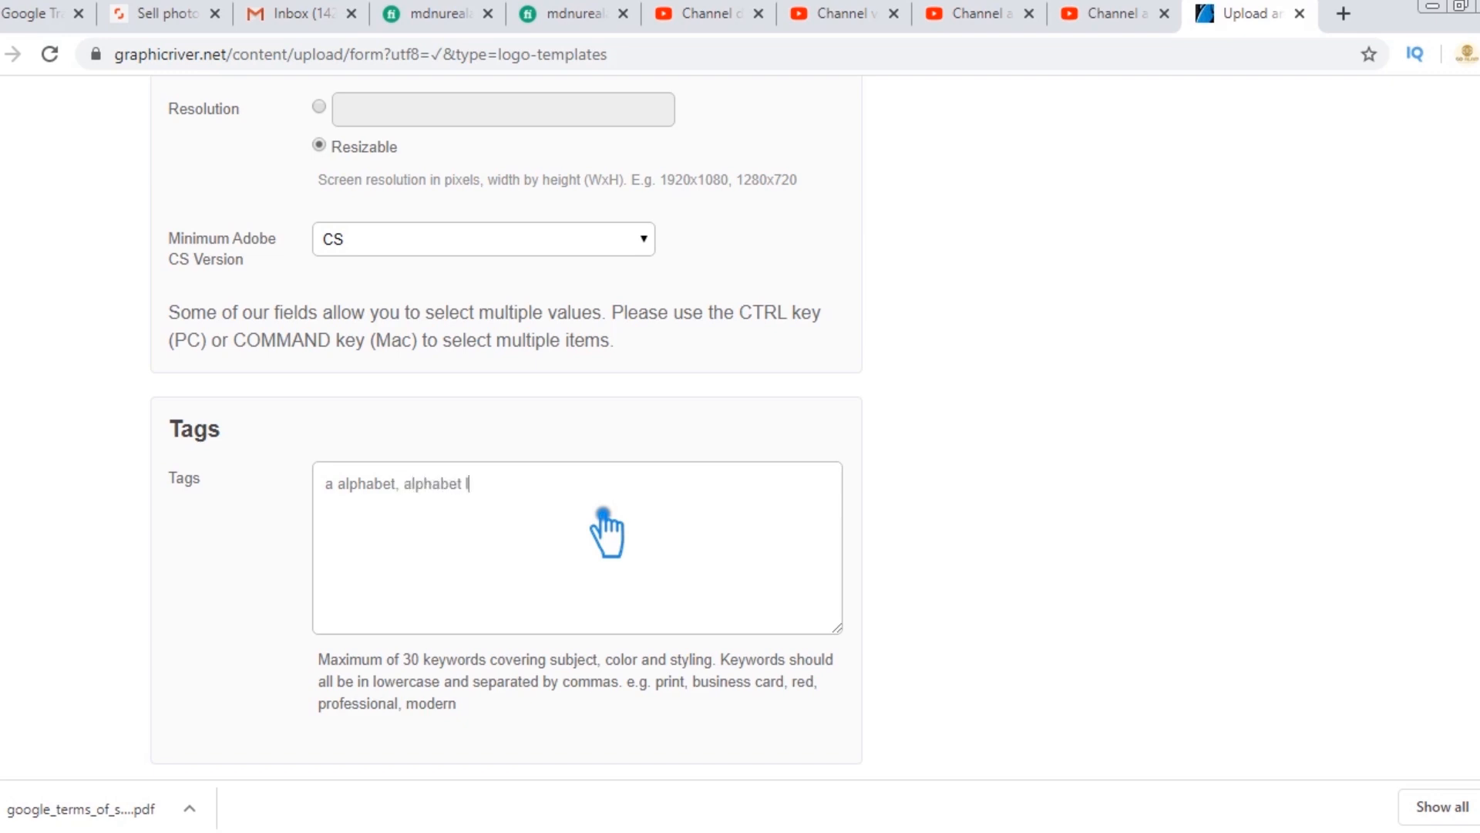
{"action": "type", "text": "ogo, a letter logo, a logo design"}
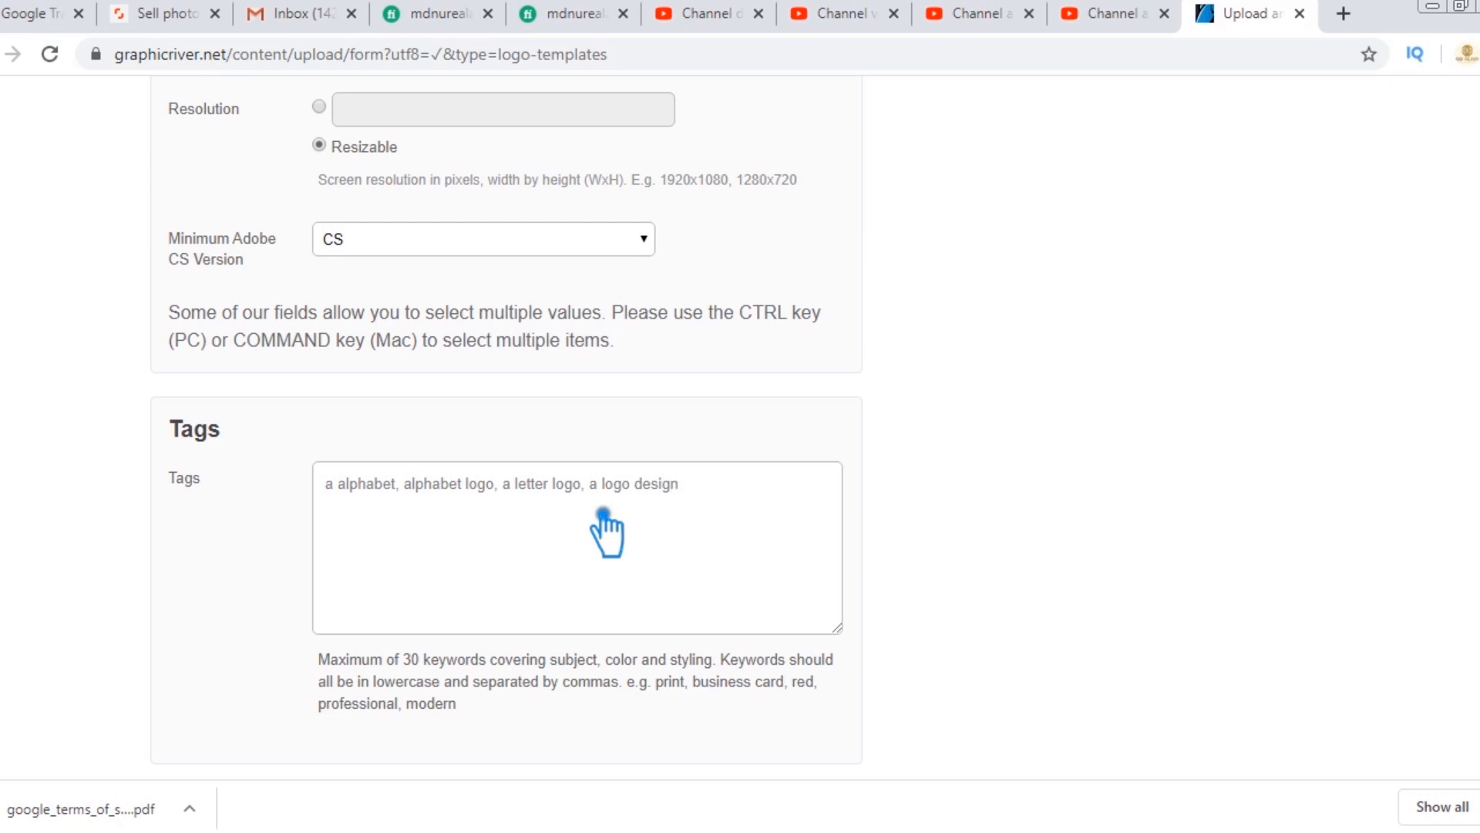
{"action": "type", "text": ", letter logo, logo design"}
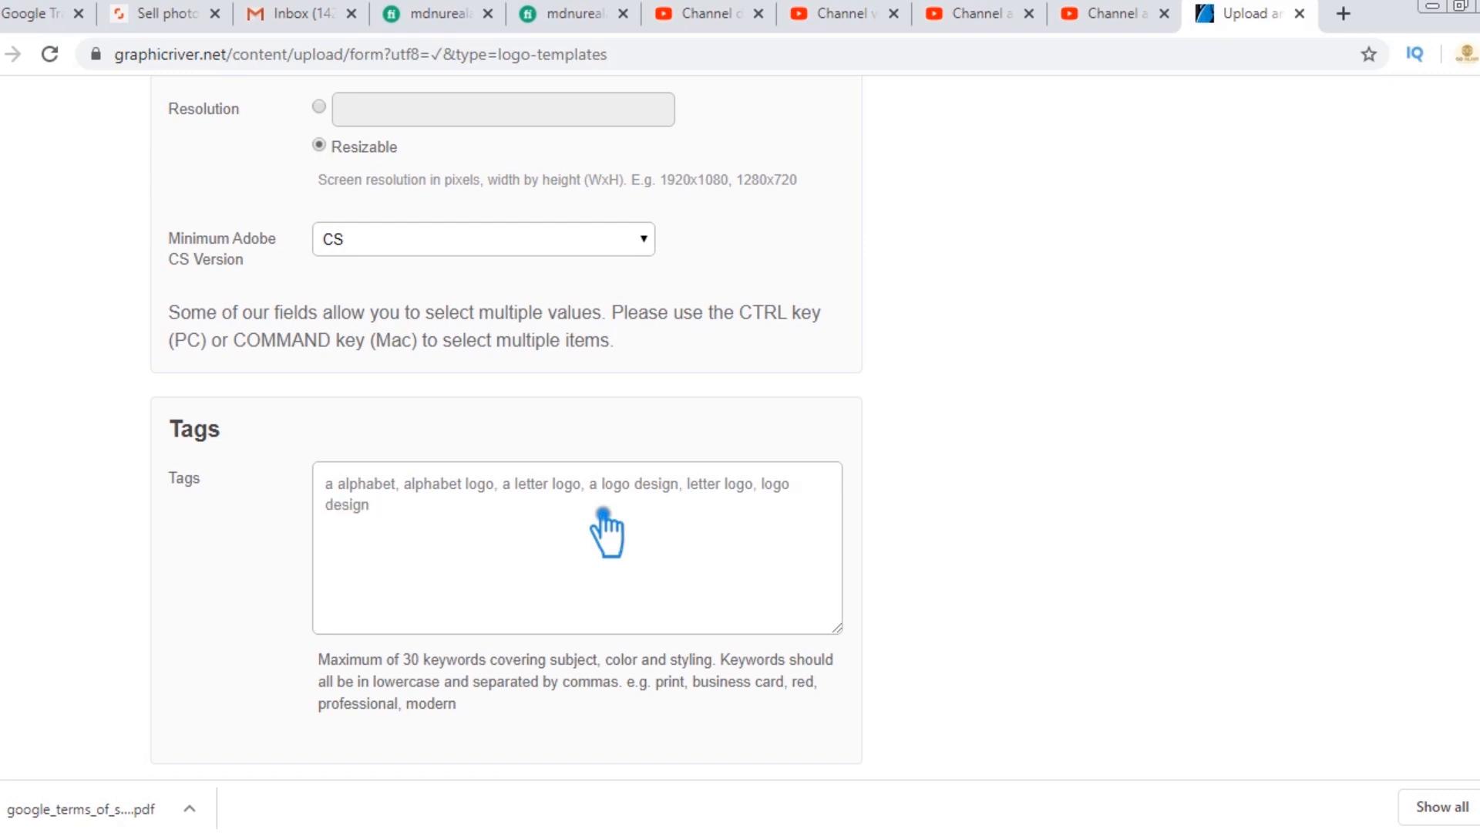
{"action": "type", "text": ", alphabet"}
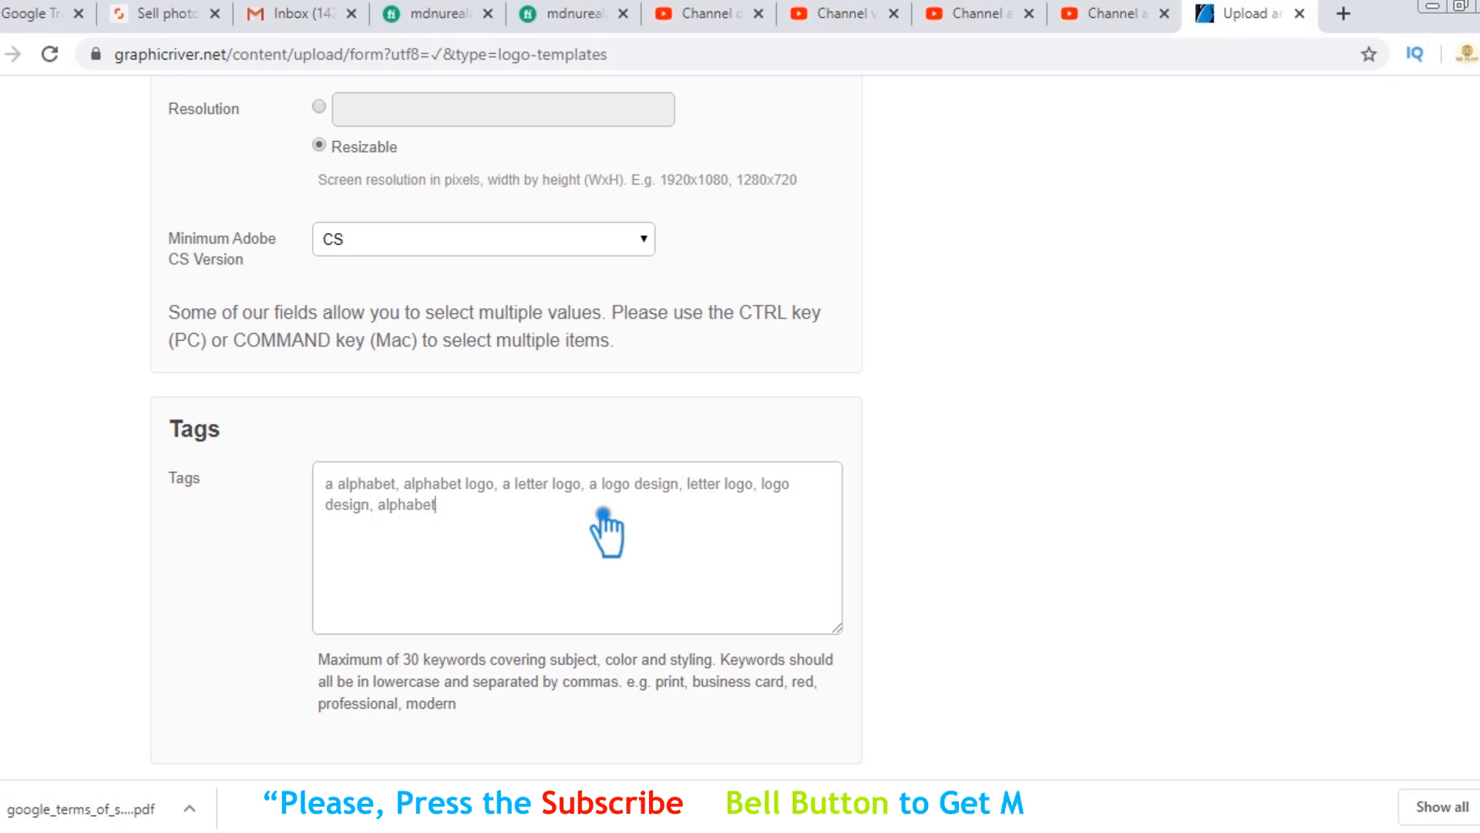
{"action": "type", "text": ", logo,"}
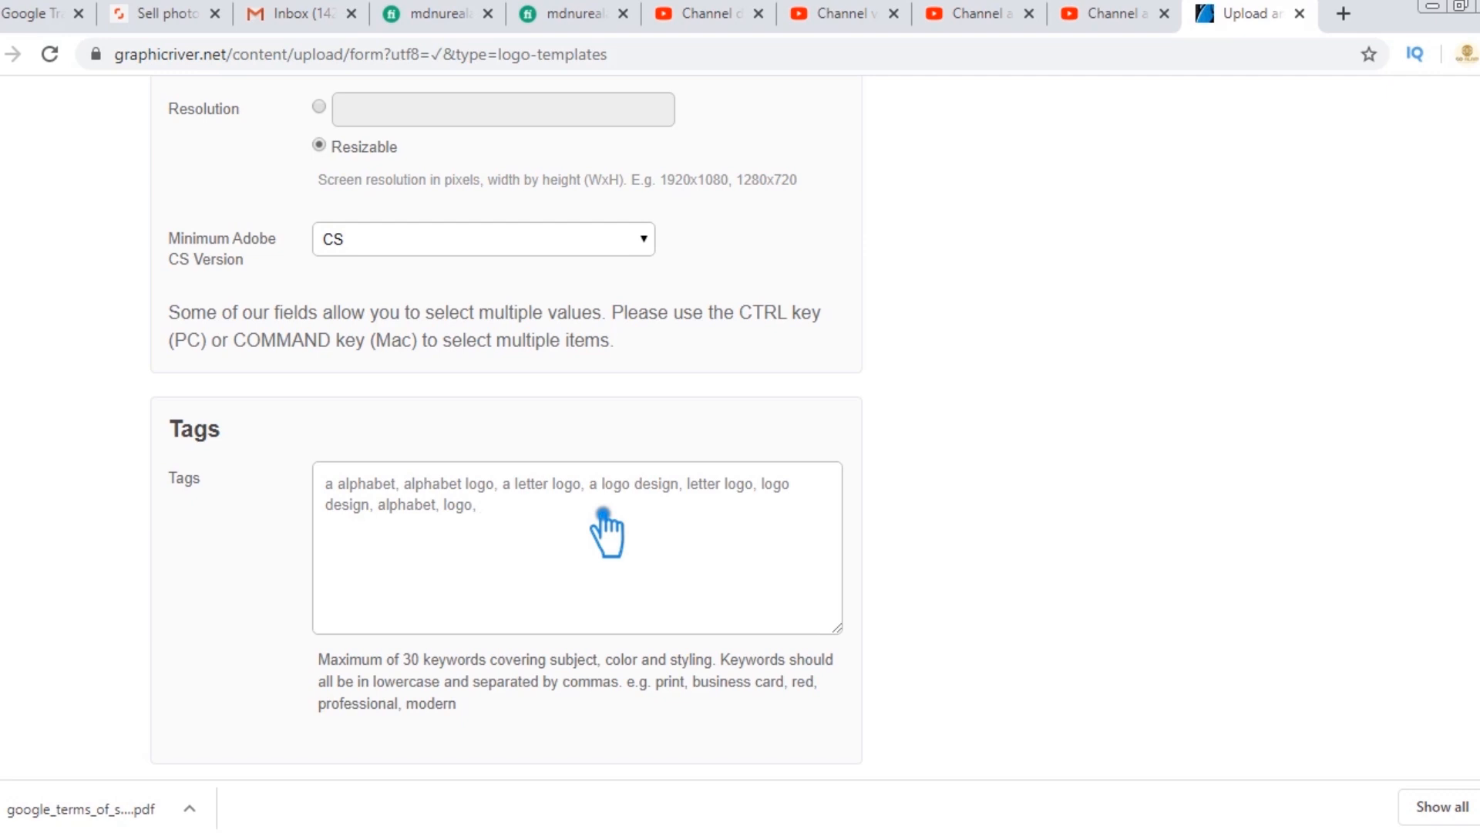
{"action": "type", "text": "initial letter logo,"}
Add the tags initial letter, copied from the preceding tag, and shape logo to the end of the tag list.
{"action": "left_click_drag", "start_coordinate": [552, 506], "coordinate": [502, 510]}
{"action": "key", "text": "ctrl+c"}
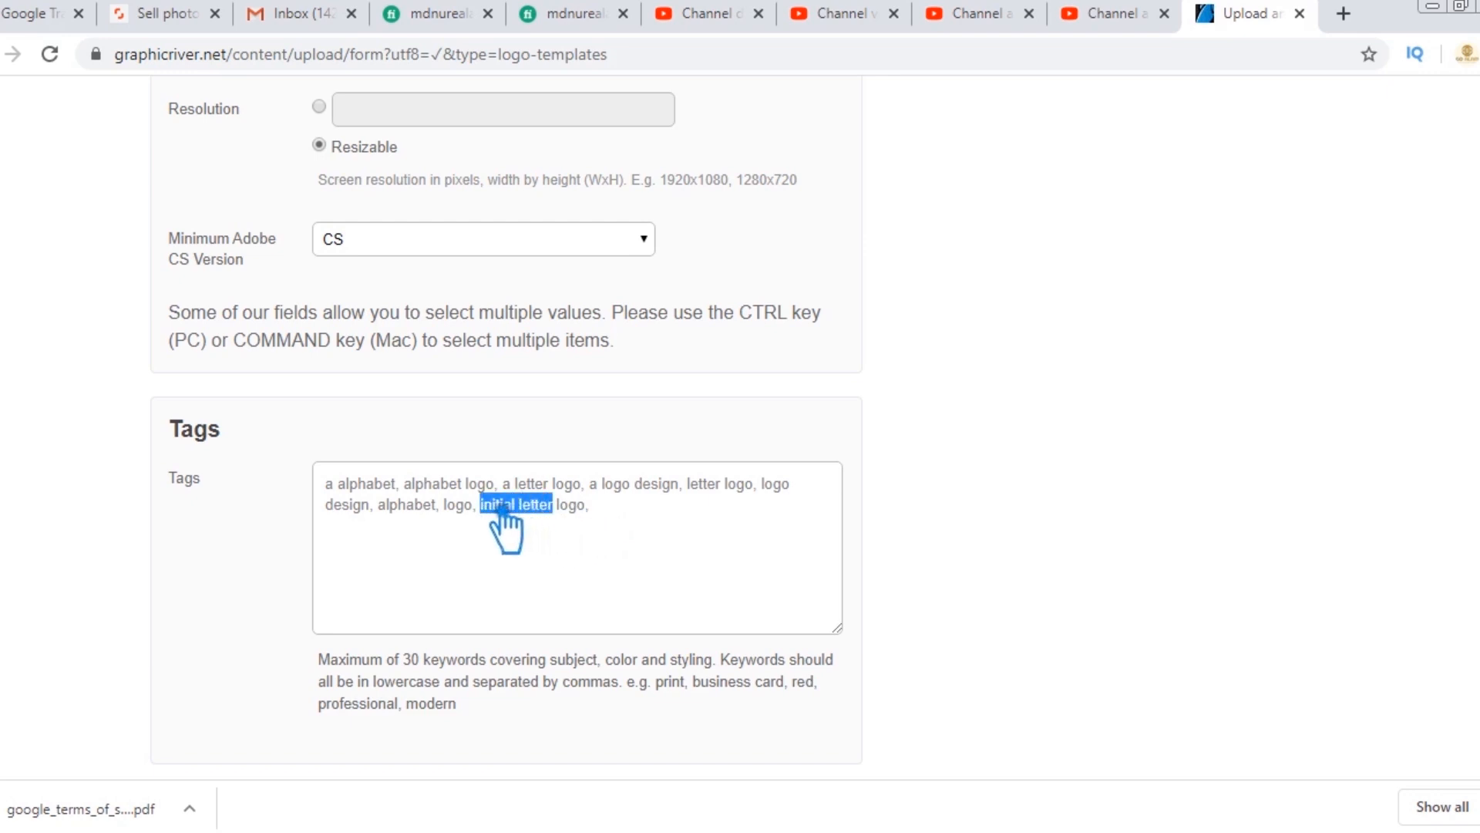
{"action": "left_click", "coordinate": [667, 513]}
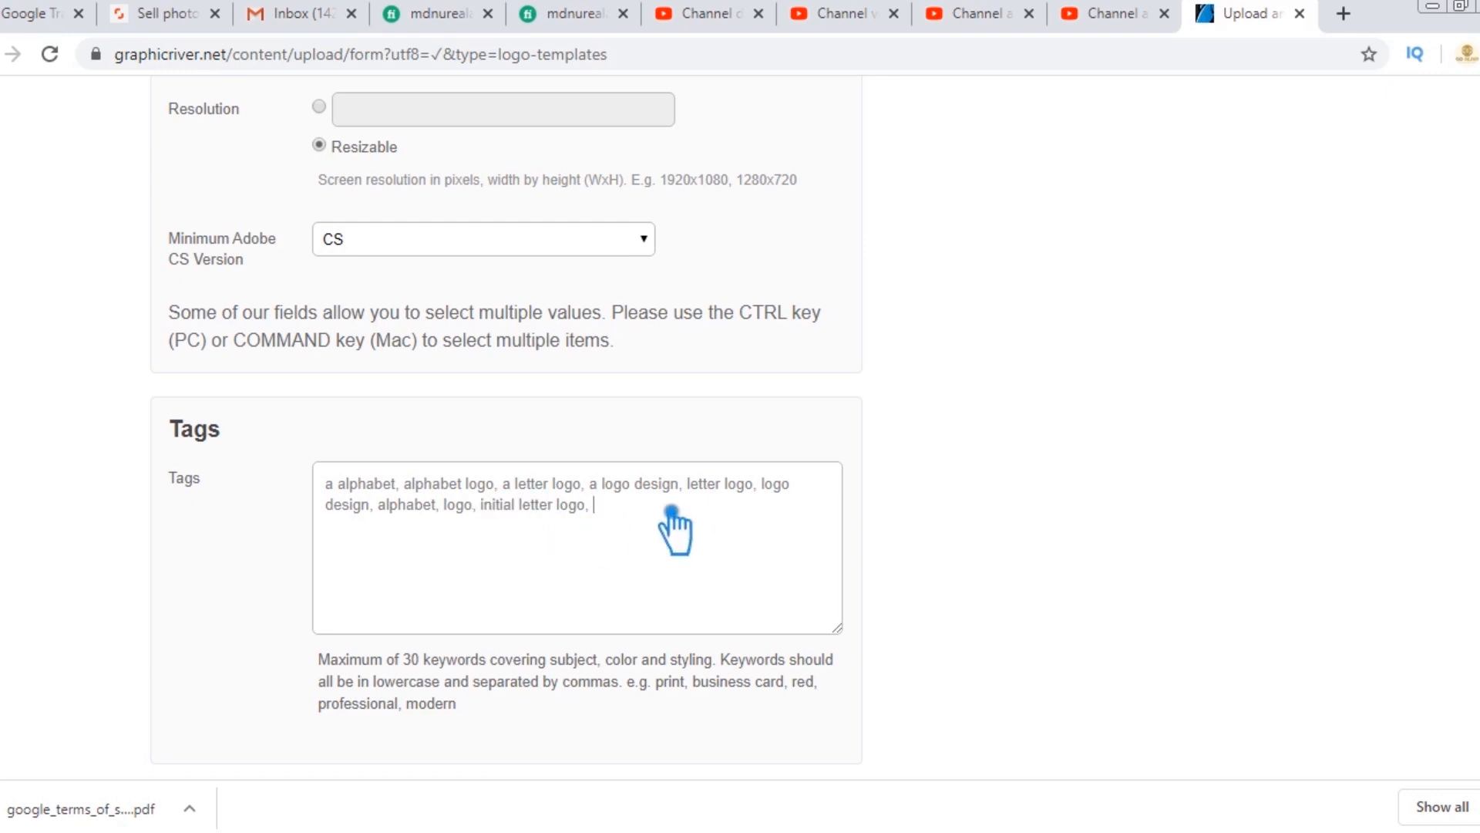
{"action": "key", "text": "ctrl+v"}
{"action": "type", "text": ", "}
{"action": "type", "text": "sh"}
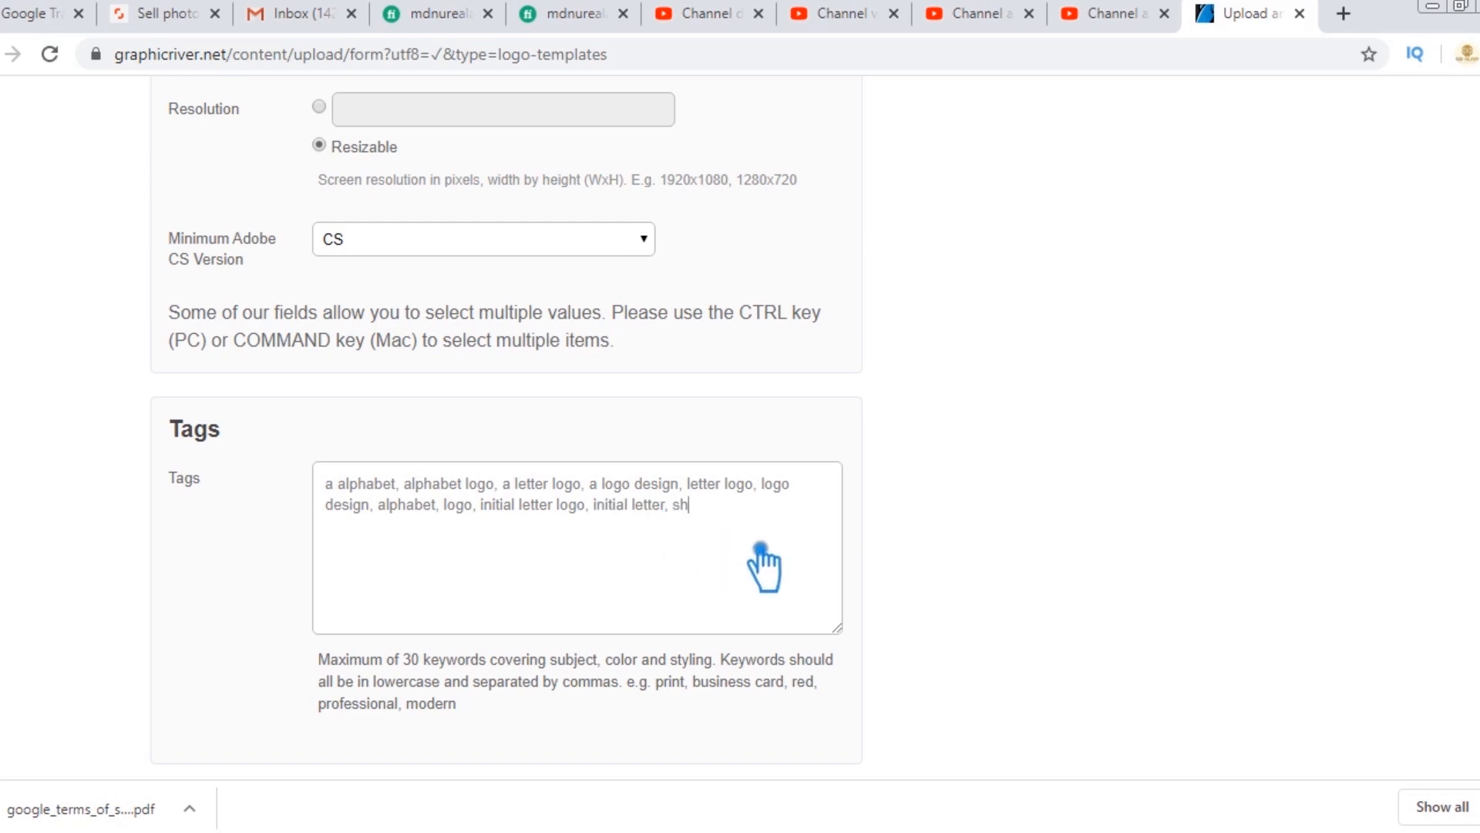
{"action": "type", "text": "ape logo,"}
{"action": "key", "text": "BackSpace"}
{"action": "key", "text": "BackSpace"}
Set the item price for the Logo Stock Regular License to $23.
{"action": "scroll", "coordinate": [756, 571], "scroll_direction": "down", "scroll_amount": 4}
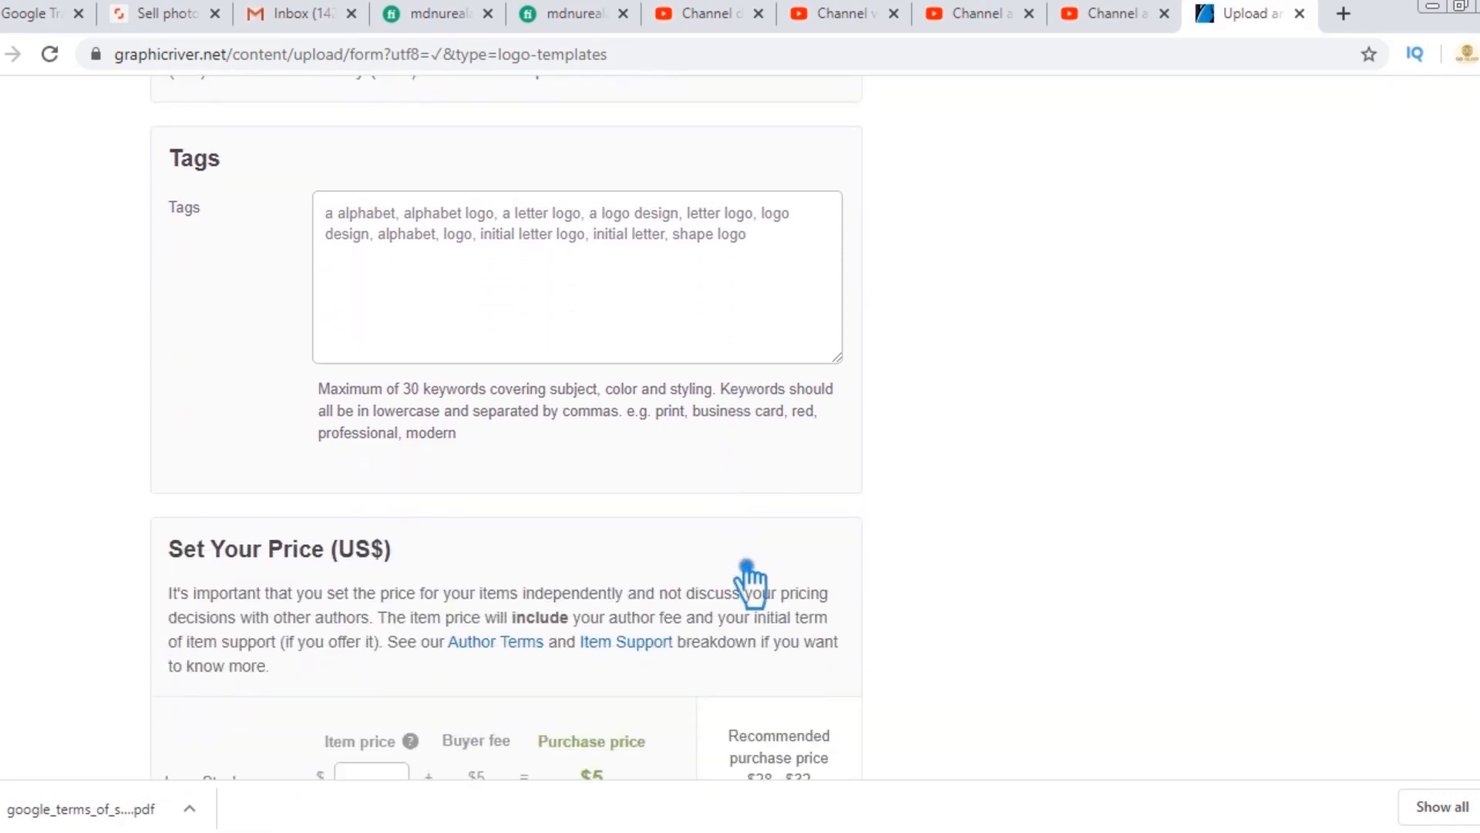
{"action": "scroll", "coordinate": [869, 585], "scroll_direction": "down", "scroll_amount": 4}
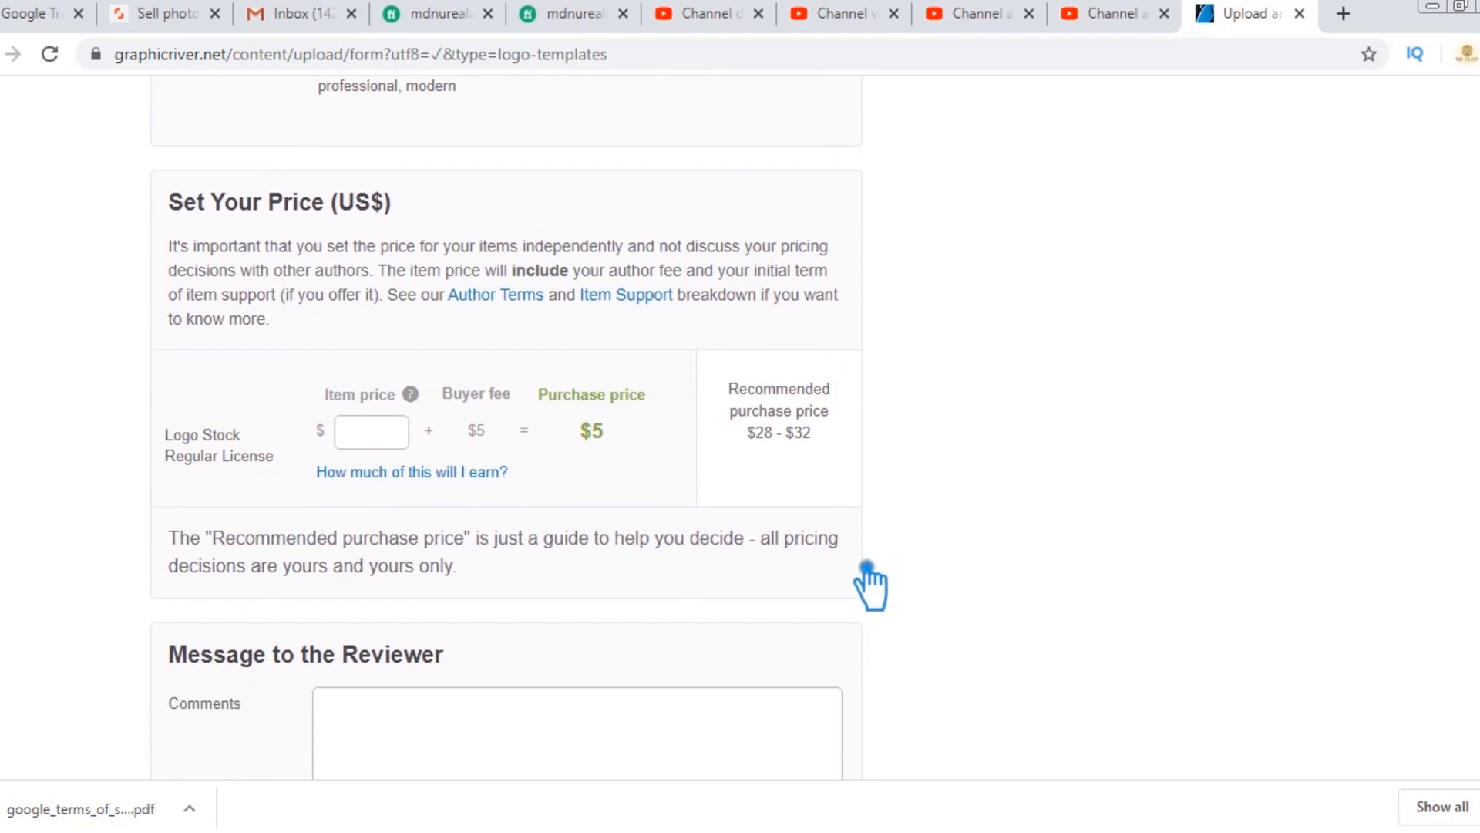
{"action": "left_click", "coordinate": [388, 446]}
{"action": "type", "text": "20"}
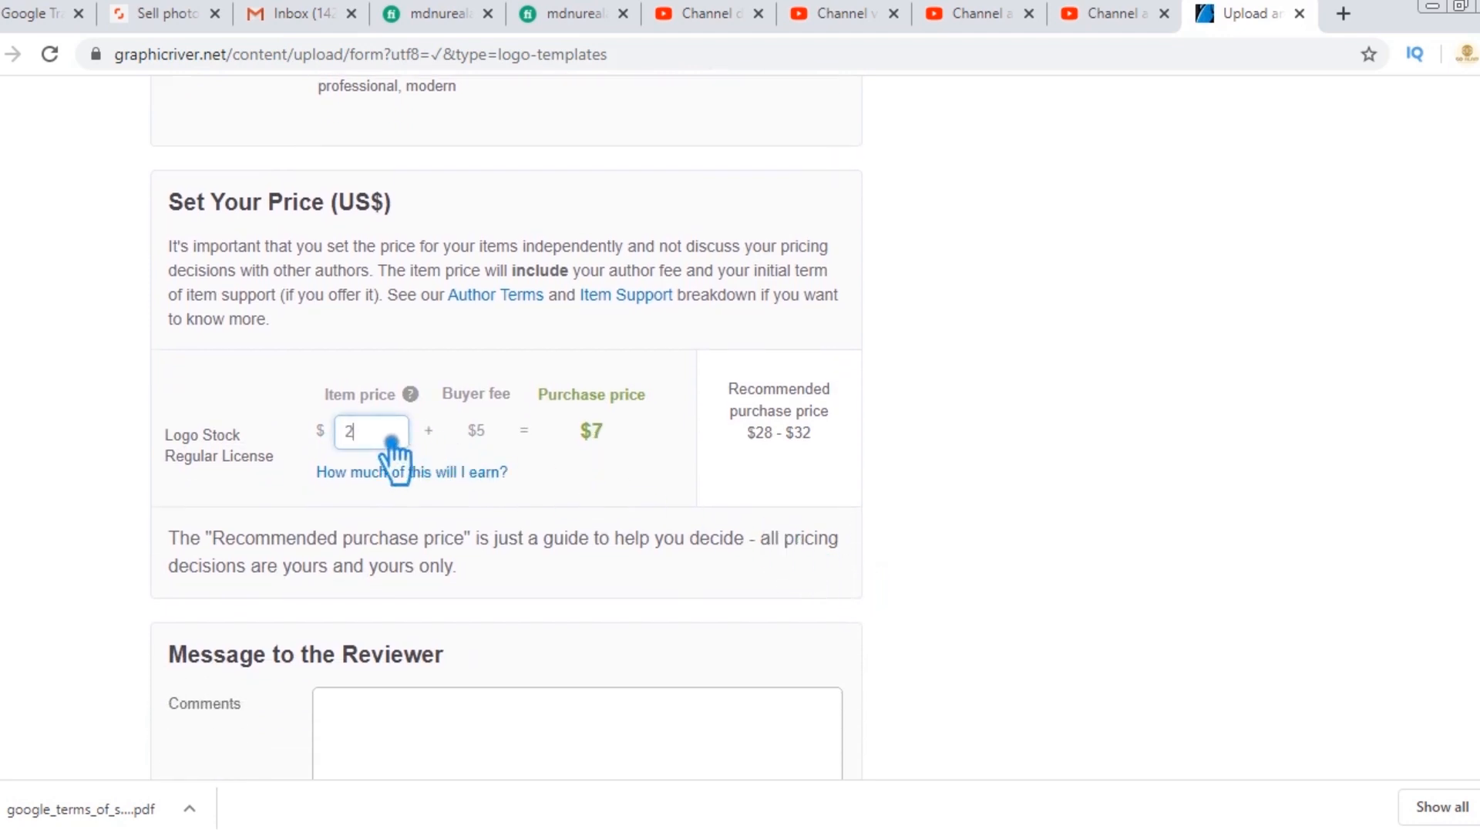
{"action": "left_click", "coordinate": [605, 472]}
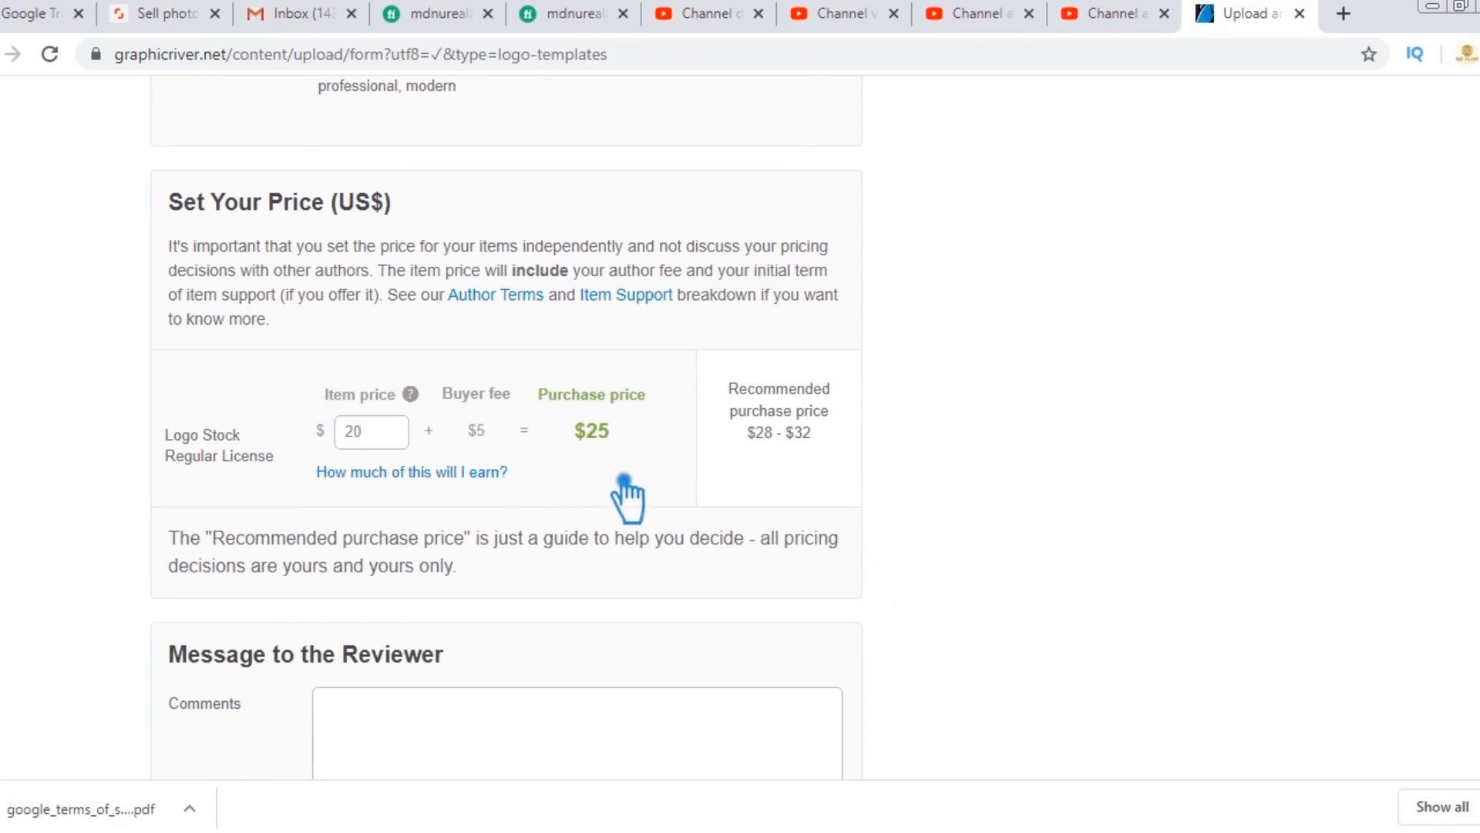
{"action": "left_click_drag", "start_coordinate": [383, 442], "coordinate": [376, 443]}
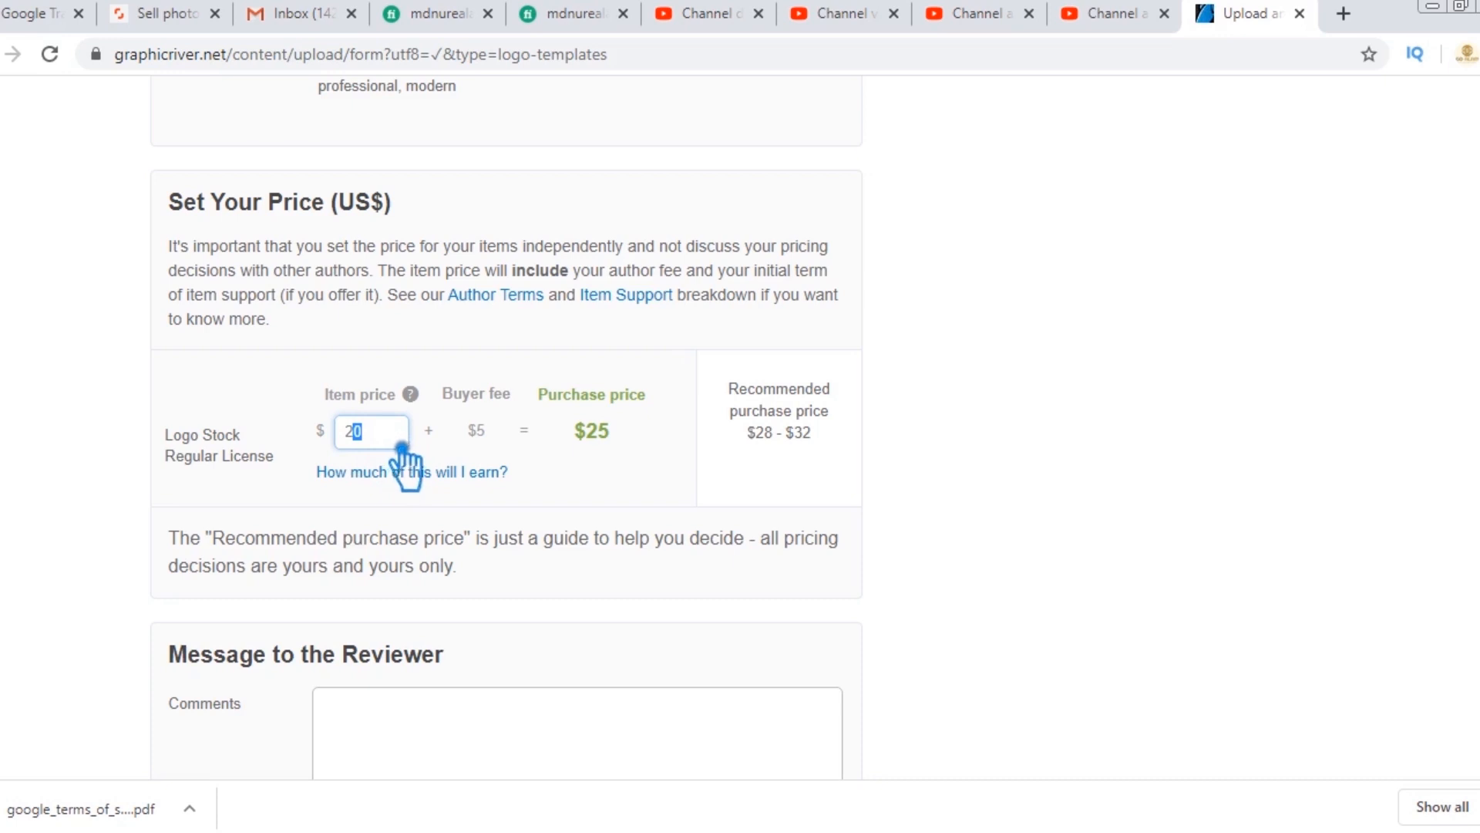
{"action": "type", "text": "3"}
{"action": "left_click", "coordinate": [617, 490]}
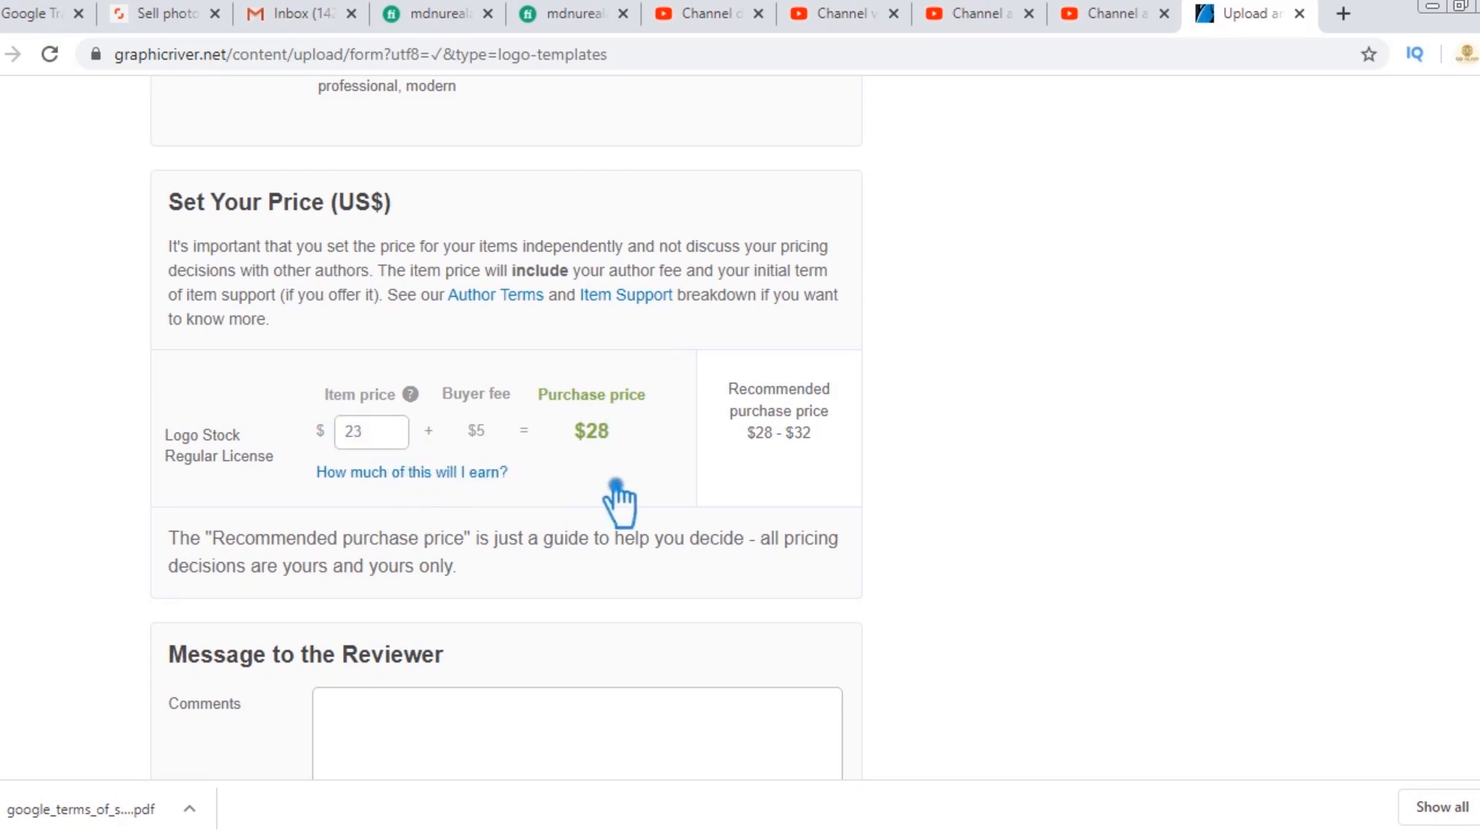
Write the comment "Thanks for review and support." as the message to the reviewer.
{"action": "scroll", "coordinate": [617, 524], "scroll_direction": "down", "scroll_amount": 2}
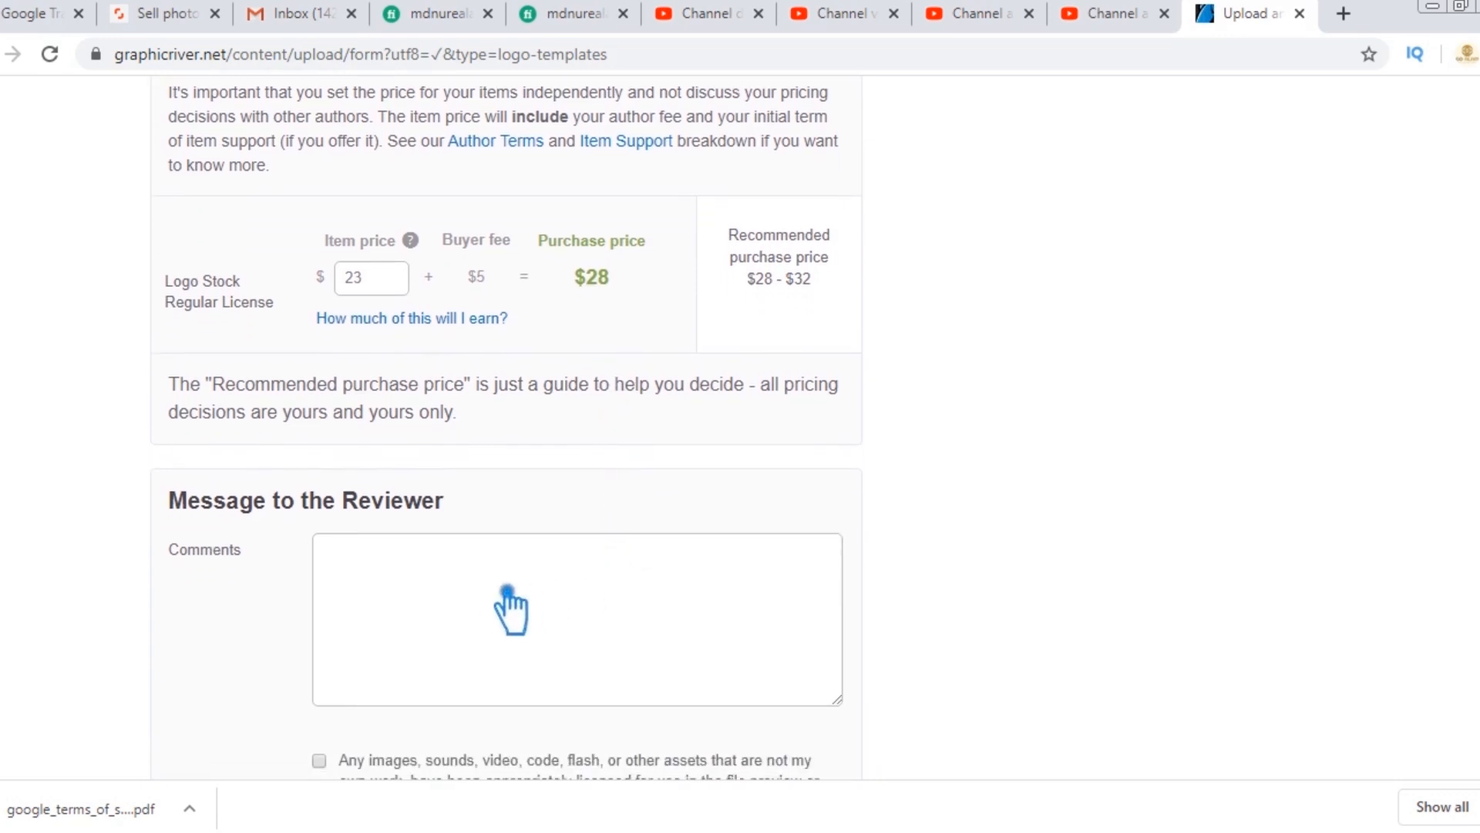
{"action": "left_click", "coordinate": [501, 592]}
{"action": "type", "text": "Thanks for review"}
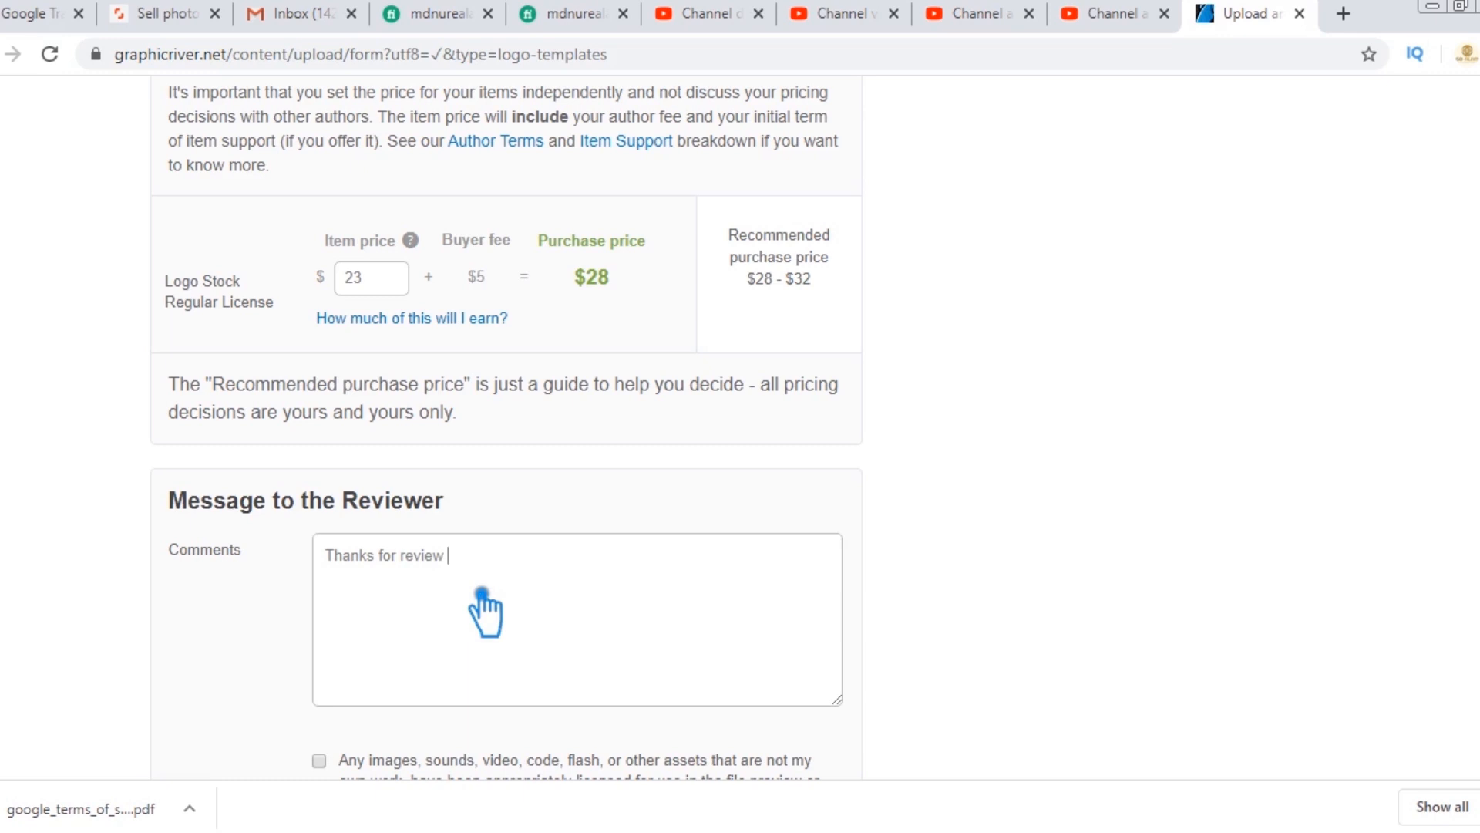
{"action": "type", "text": "and "}
{"action": "type", "text": "sug"}
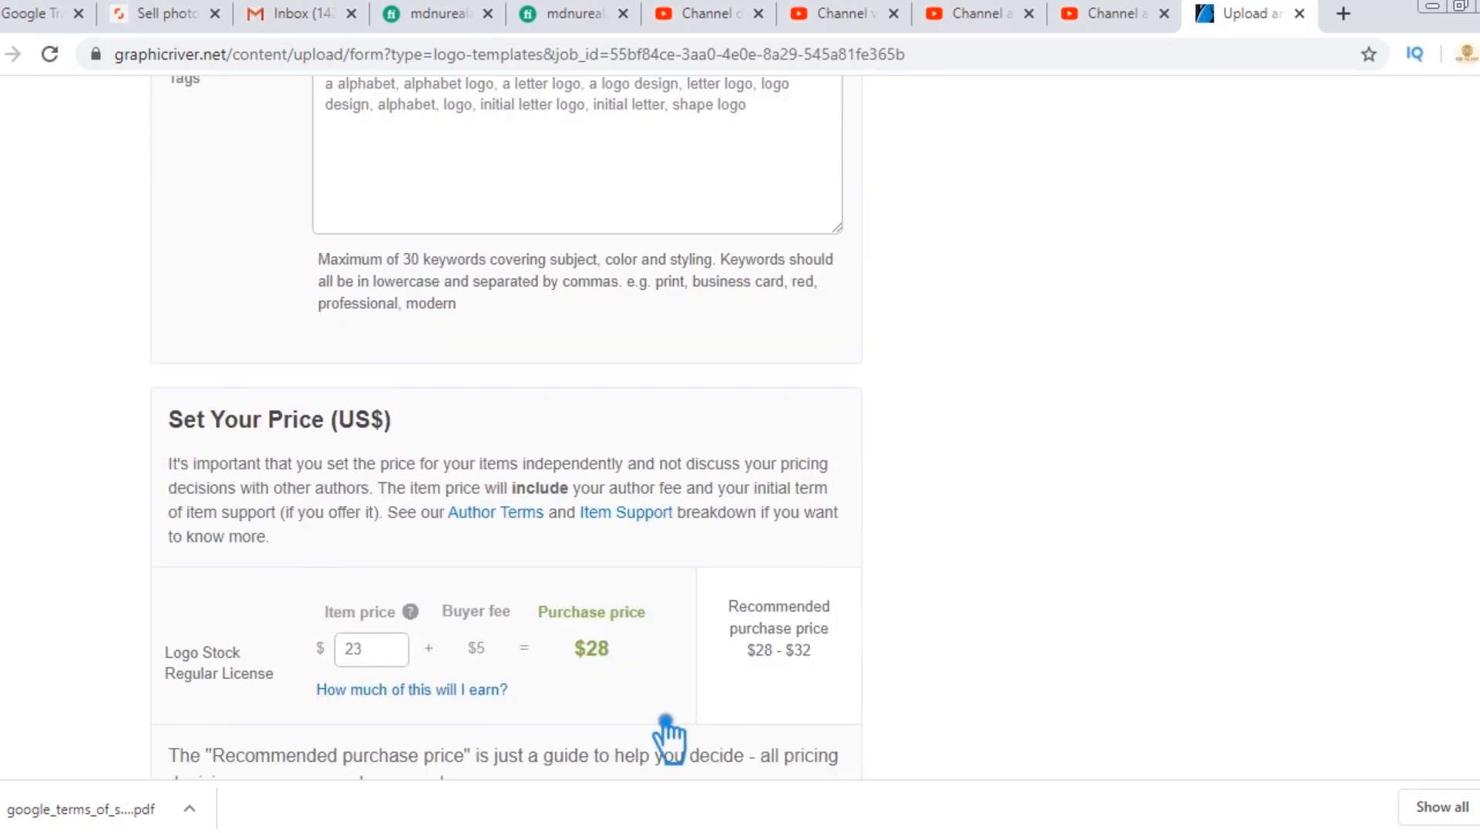
Accept the declaration about asset licensing and full rights to sell the work, and submit the item upload.
{"action": "scroll", "coordinate": [665, 723], "scroll_direction": "down", "scroll_amount": 8}
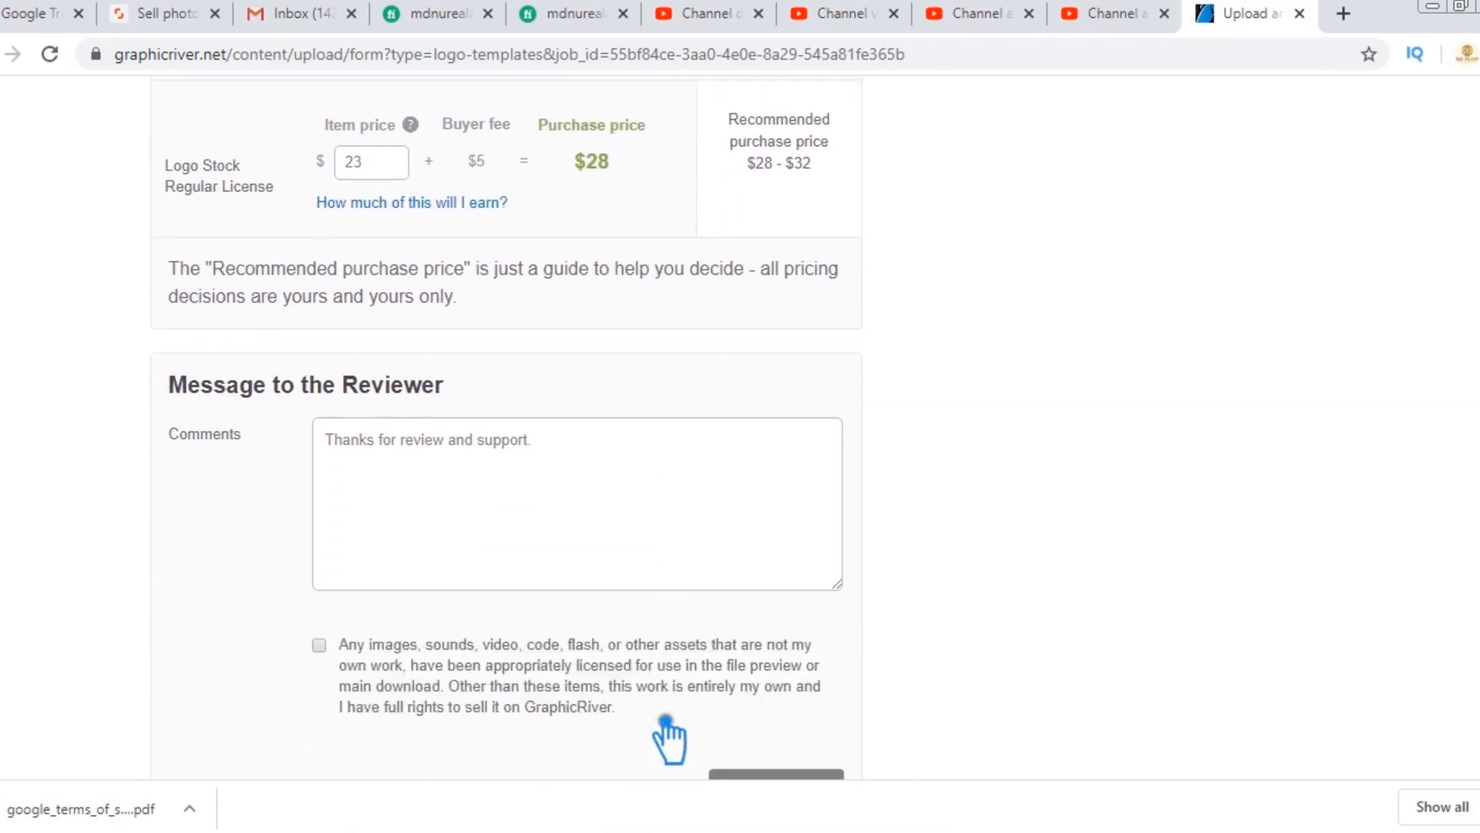
{"action": "left_click", "coordinate": [337, 491]}
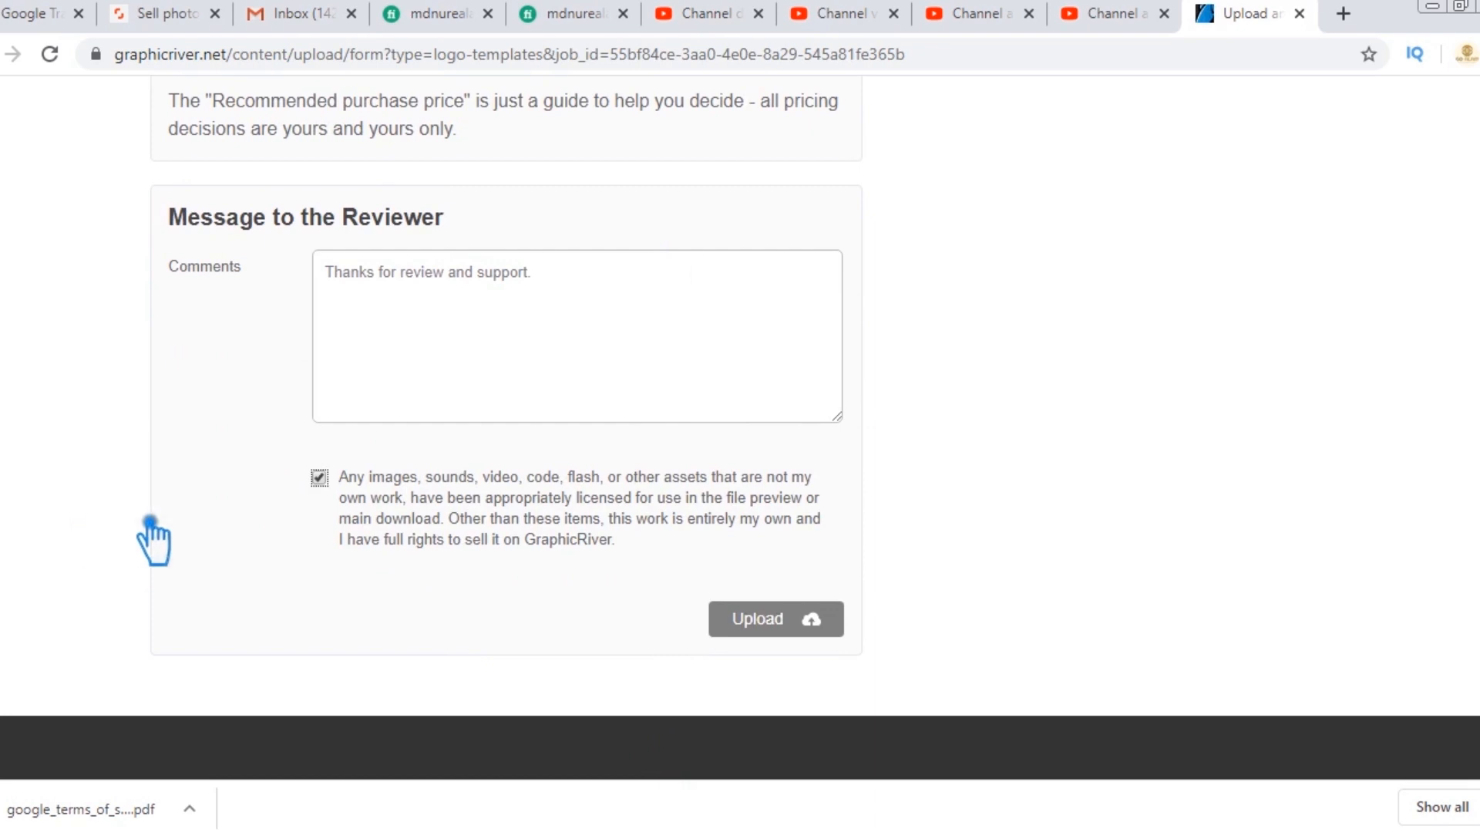
{"action": "left_click", "coordinate": [781, 623]}
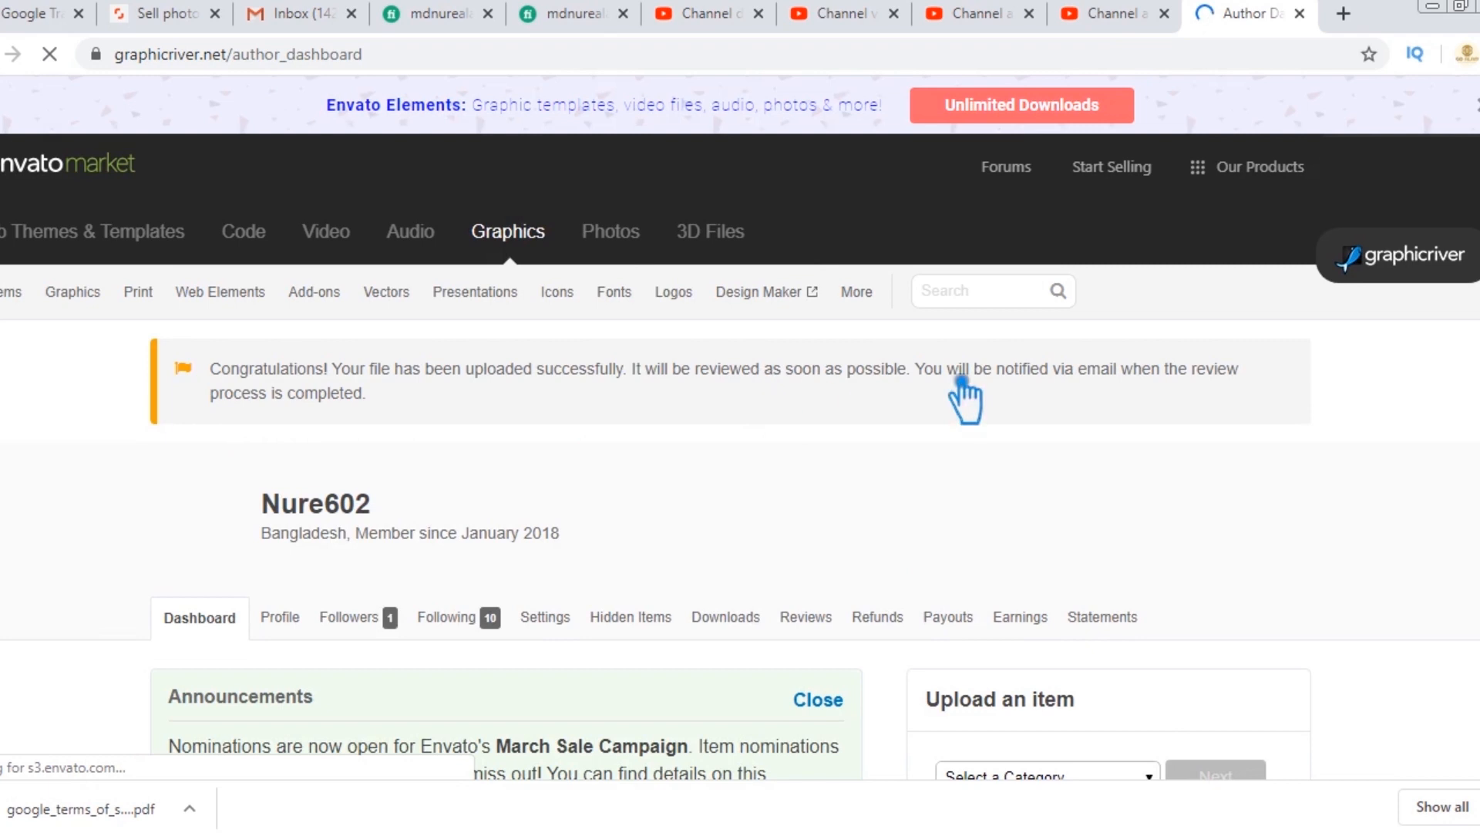
{"action": "left_click_drag", "start_coordinate": [369, 396], "coordinate": [228, 372]}
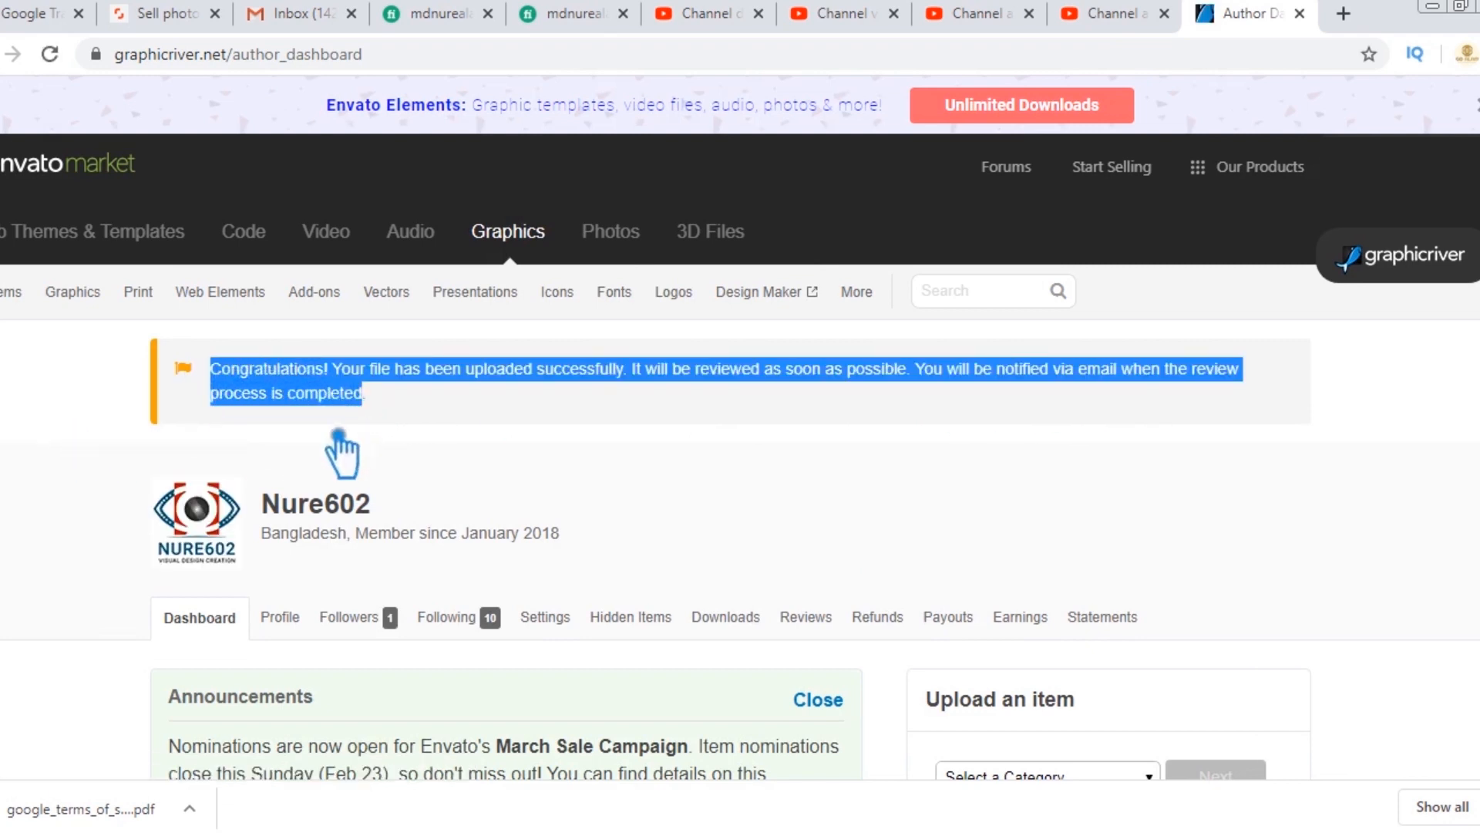
{"action": "left_click", "coordinate": [425, 424]}
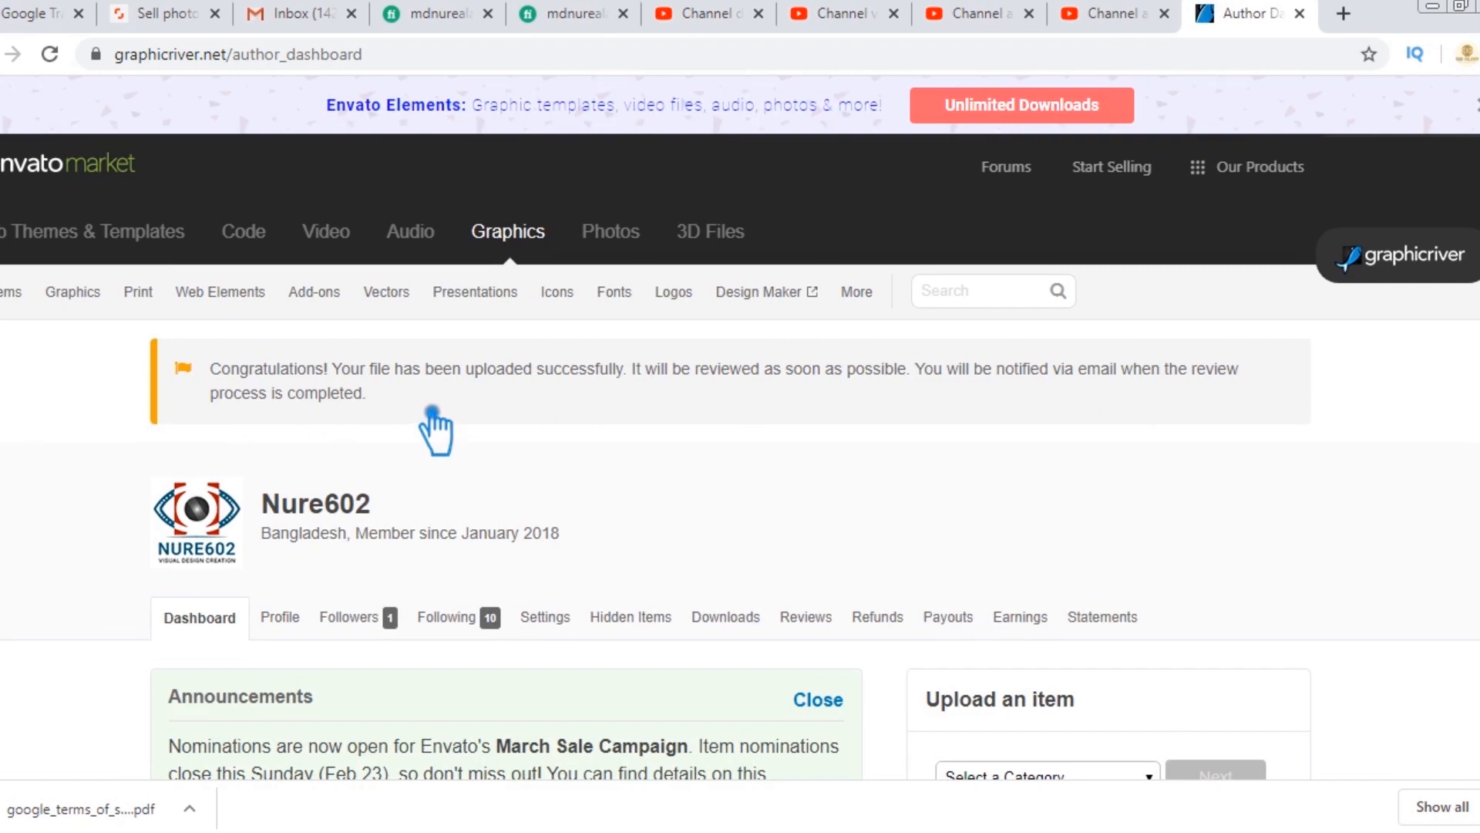